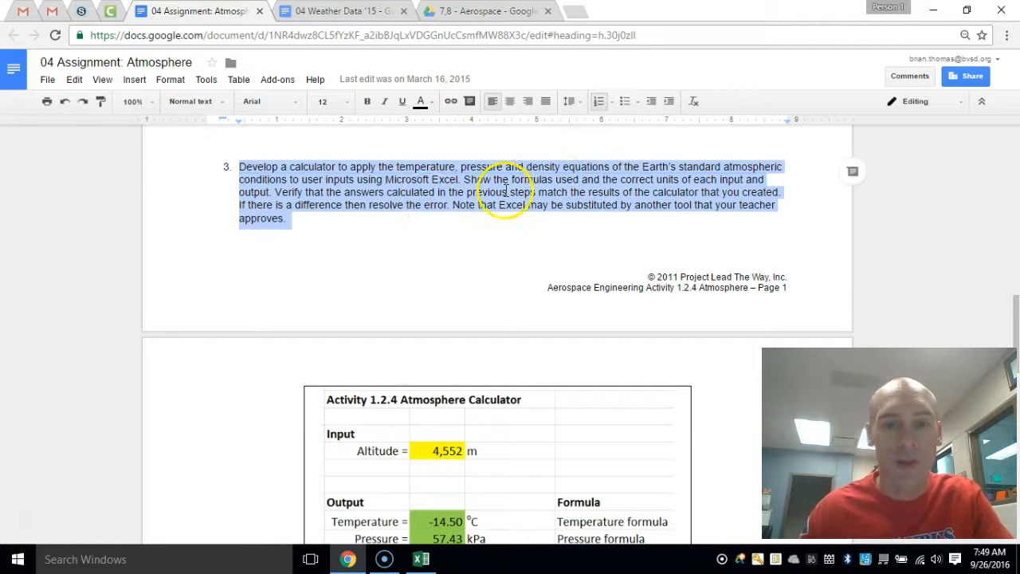
- Examine the Excel calculator example below item 3 of the assignment and switch to the blank Excel workbook
left_click(361, 220)
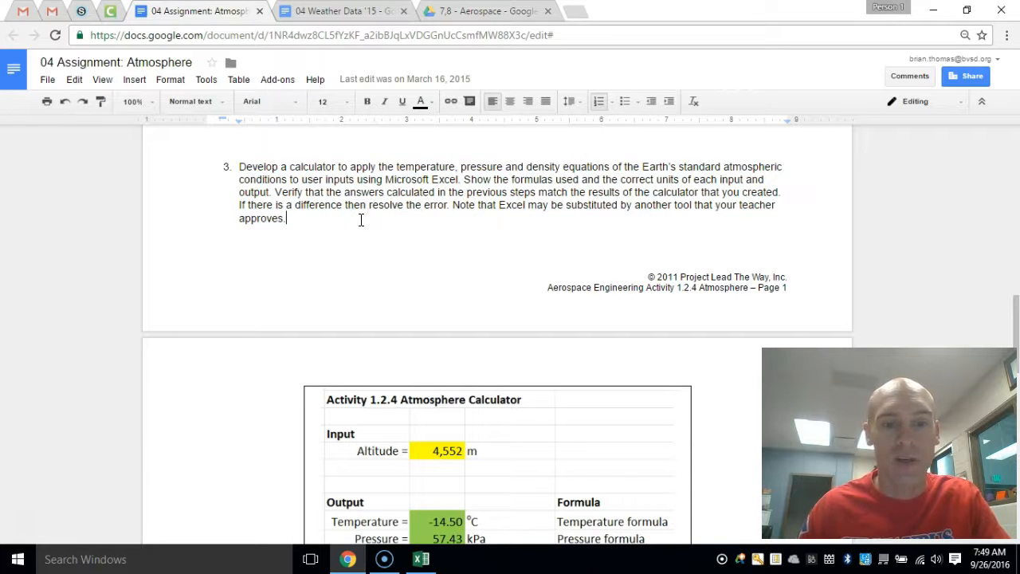
scroll(361, 220, "down", 2)
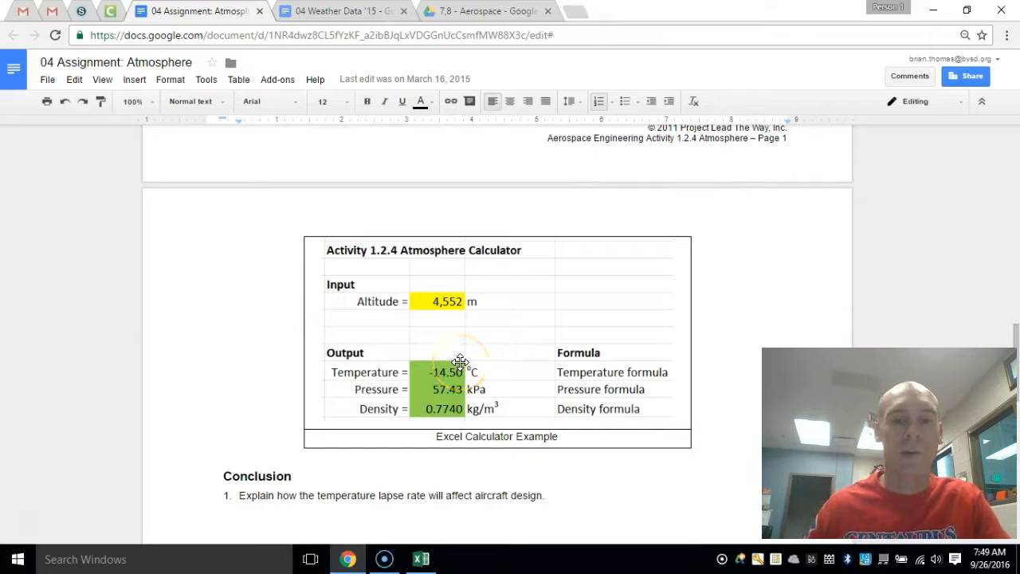
mouse_move(419, 560)
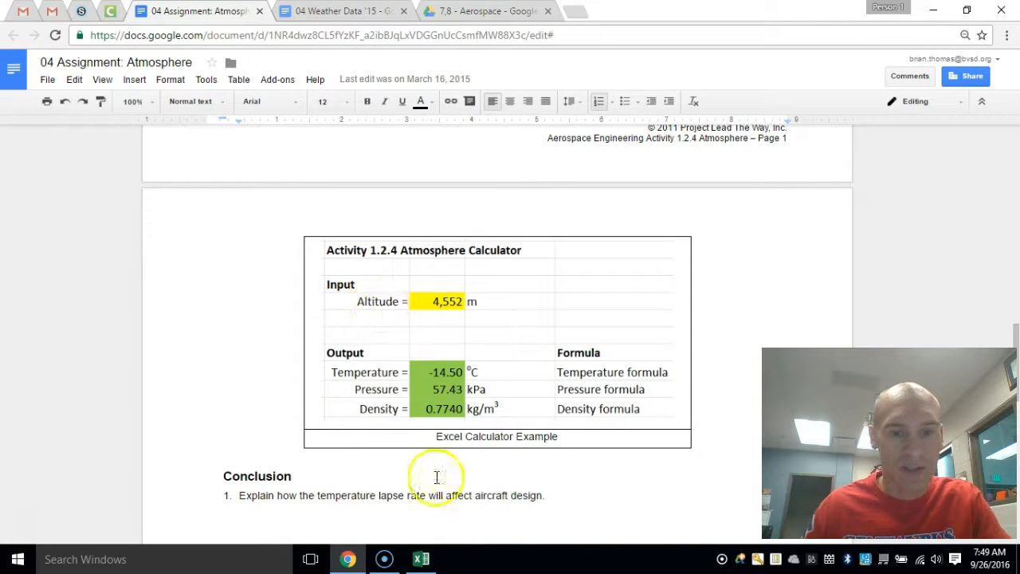
left_click(421, 560)
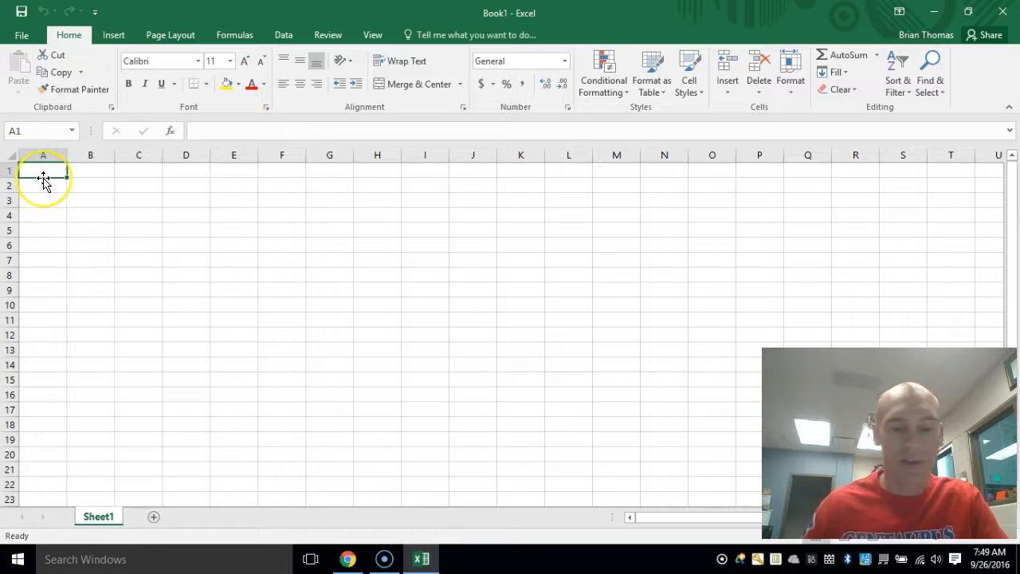
- Enter the bold heading "Input" in A1 and the label "Altitude" in B2
key("ctrl+b")
type("Input")
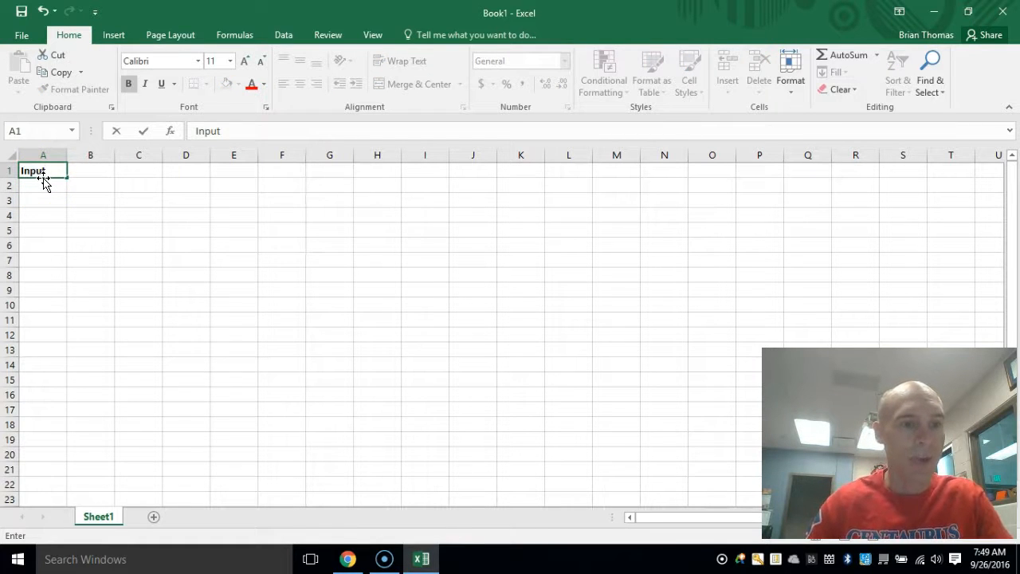
key("Return")
key("Right")
type("A")
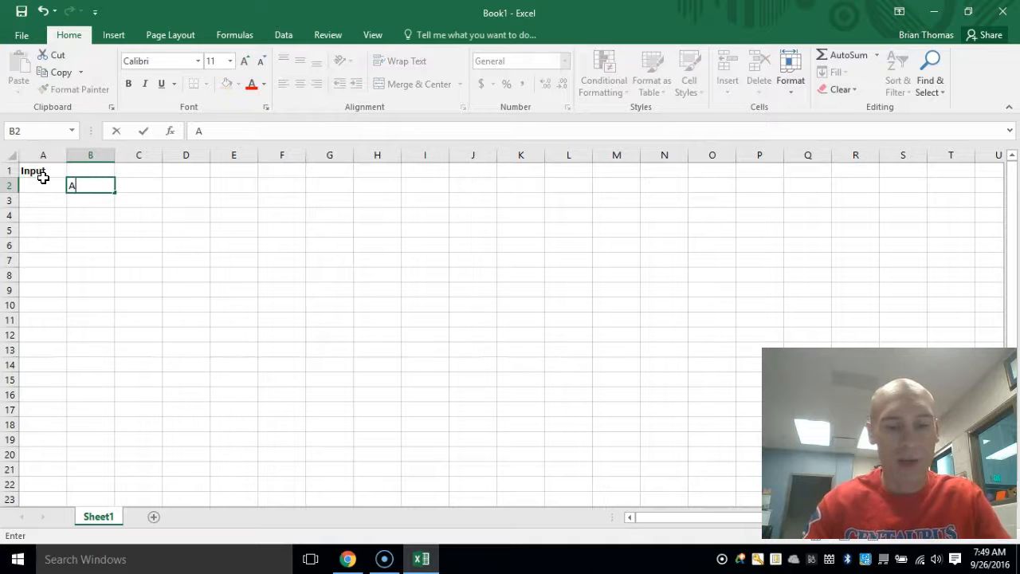
key("Return")
key("Return")
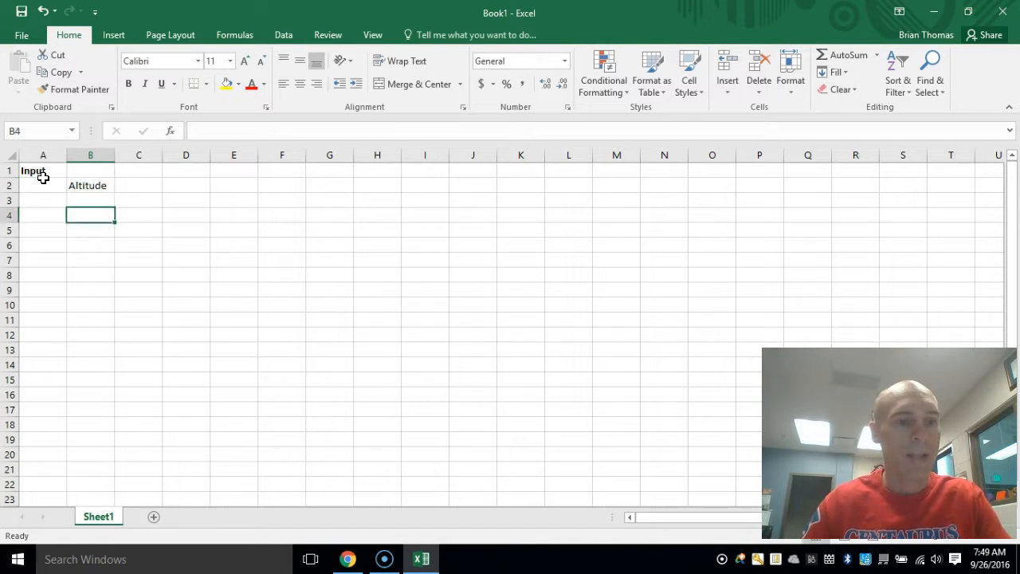
- Enter the bold heading "Output" in A4 and the labels "Temp", "Pressure" and "Density" in B5:B7, following the assignment's example
key("Left")
type("Ou")
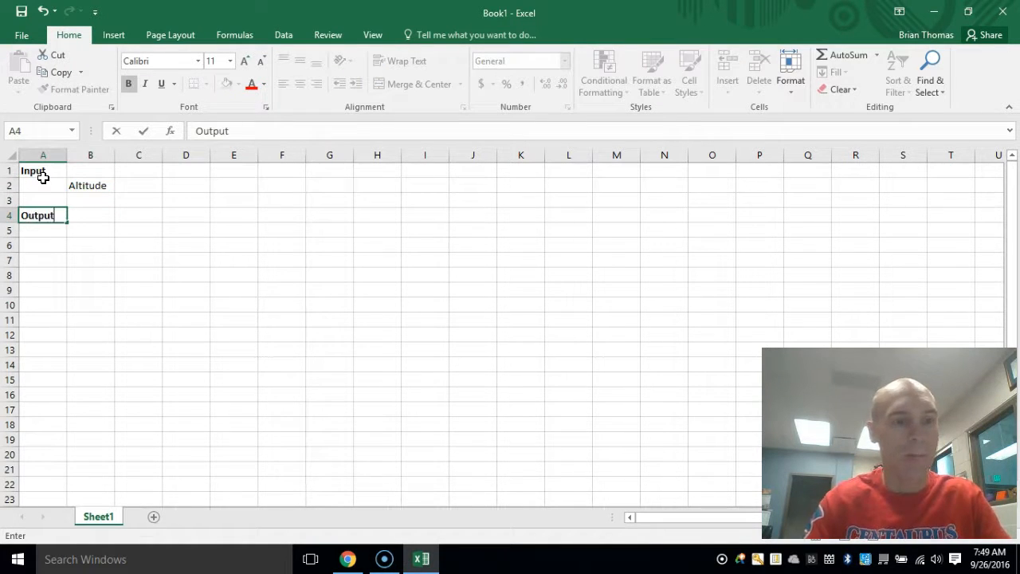
key("Return")
key("Right")
key("alt+Tab")
key("alt+Tab")
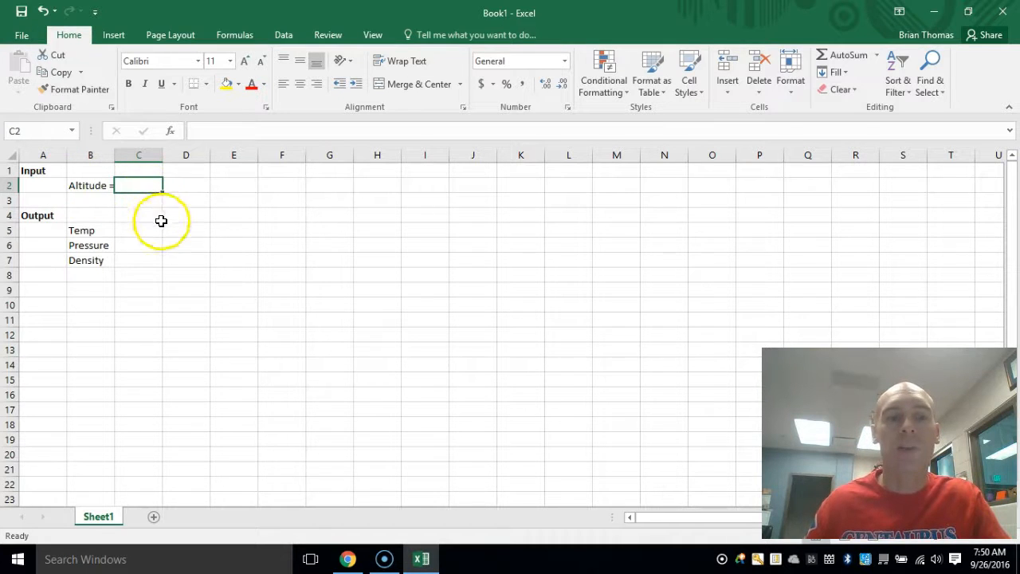
- Check the assignment example's formula column and add the heading "Formula" in E4 of the workbook
key("alt+Tab")
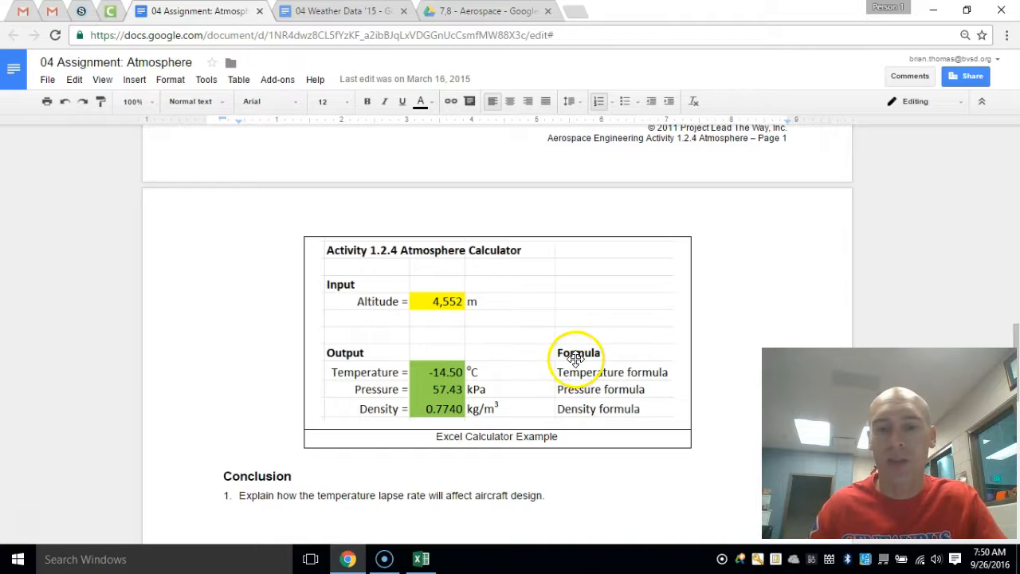
key("alt+Tab")
left_click(243, 213)
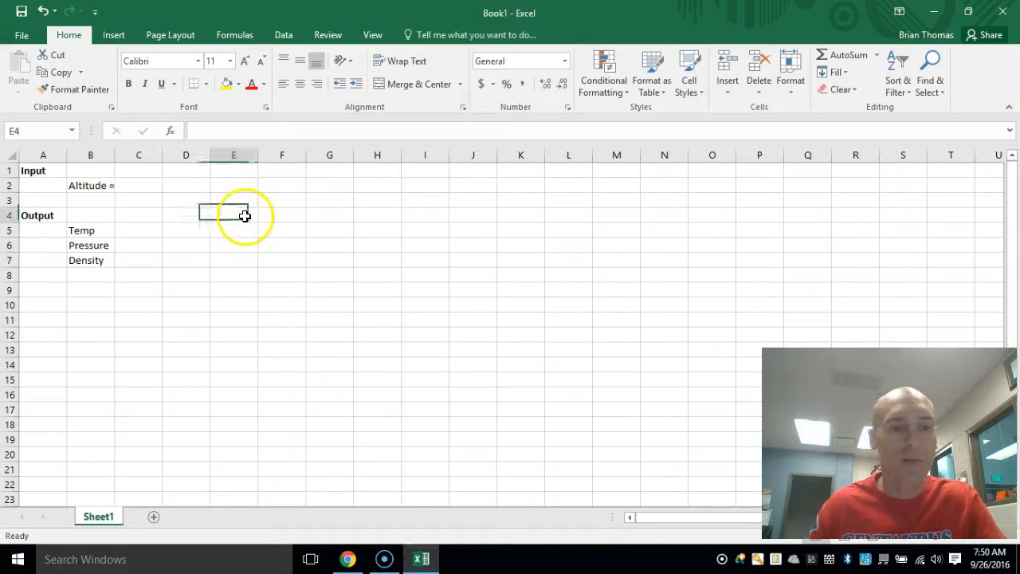
type("Formu")
type("la")
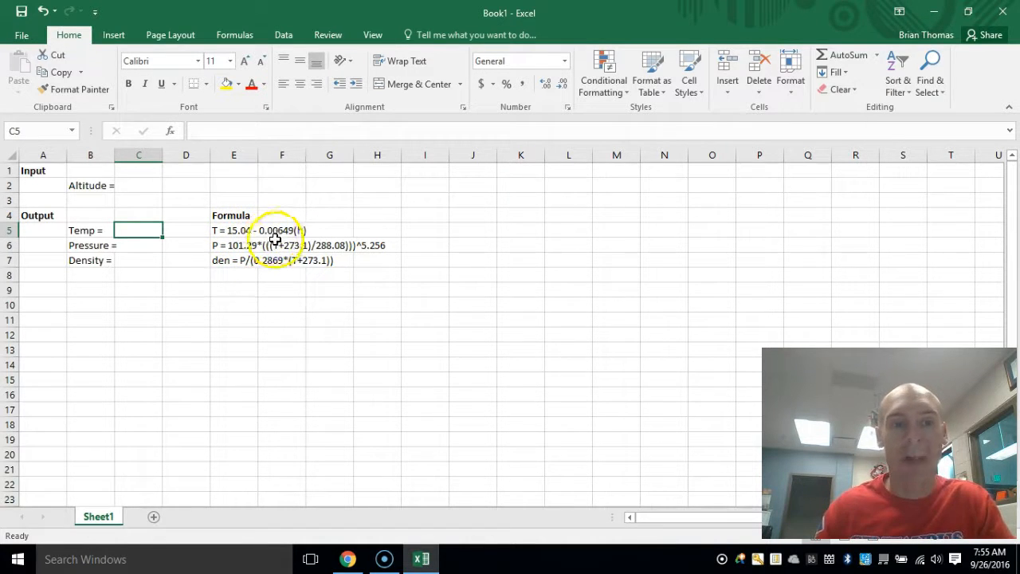
- Add the multiplication sign to the temperature formula text in E5 so it reads "T = 15.04 - 0.00649*(h)"
left_click(236, 228)
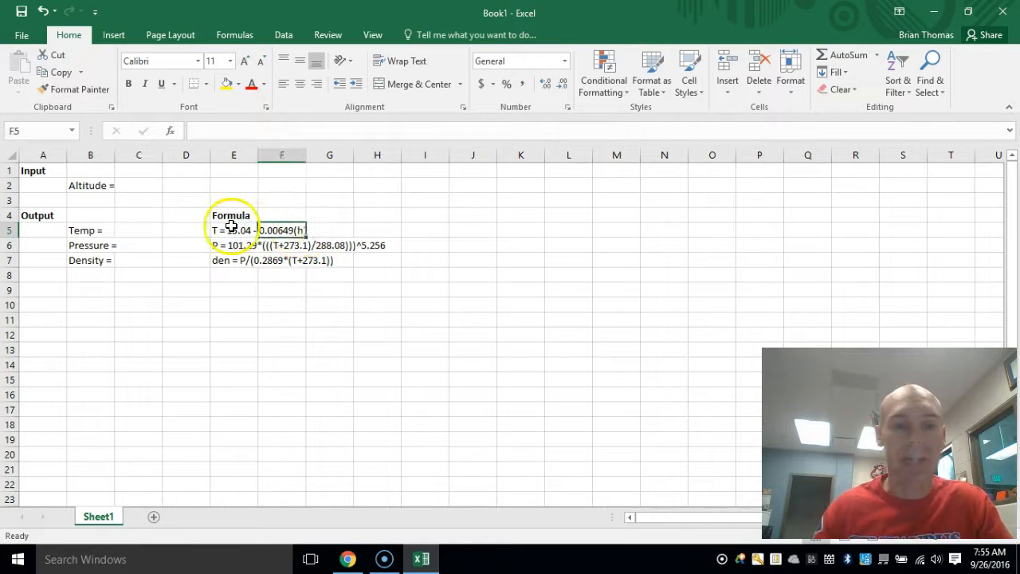
left_click(283, 131)
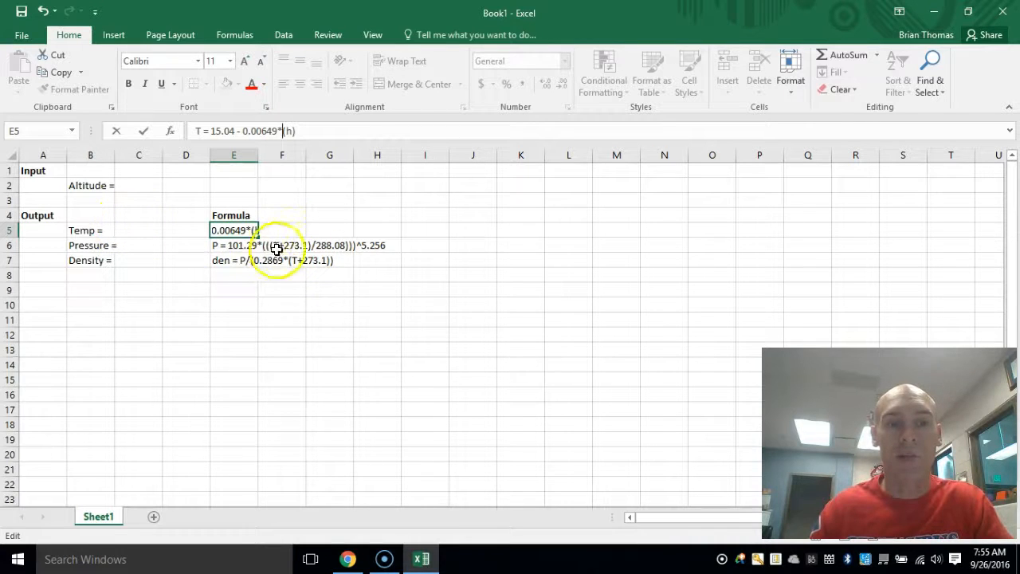
- Examine the multiplication signs, parentheses and exponent in the pressure and density formula texts in E6 and E7
left_click(235, 250)
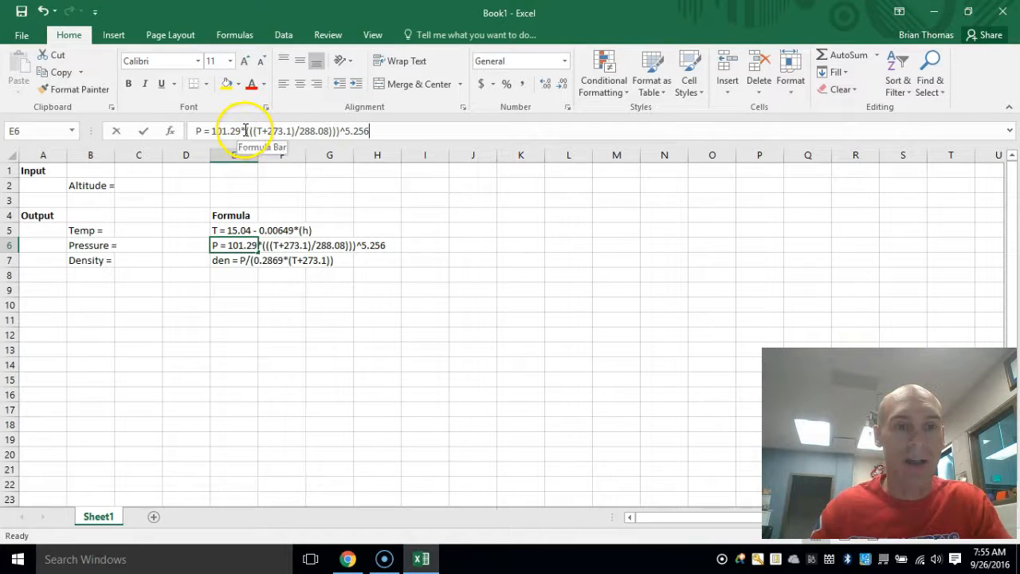
left_click(244, 131)
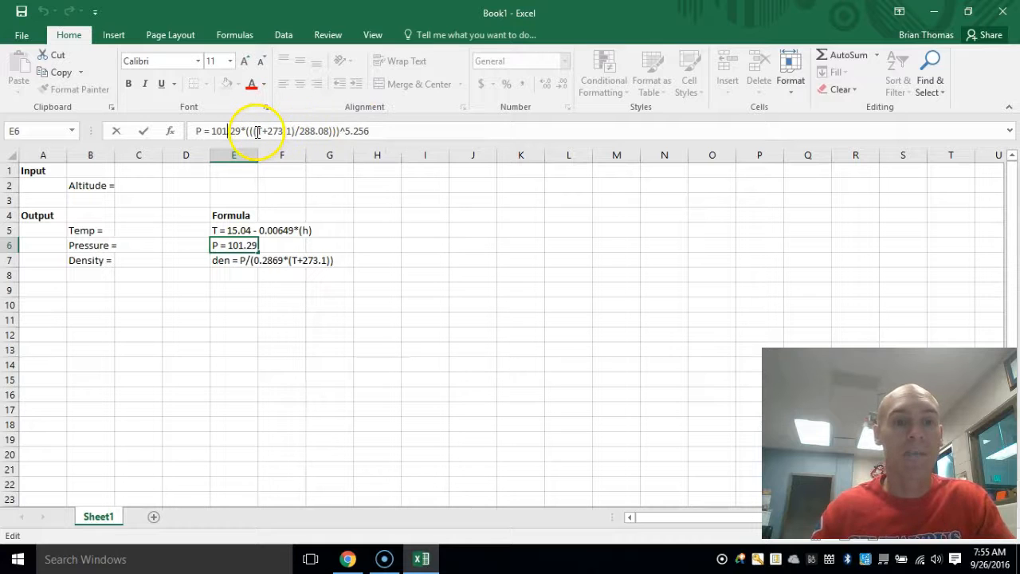
left_click_drag(252, 131, 295, 136)
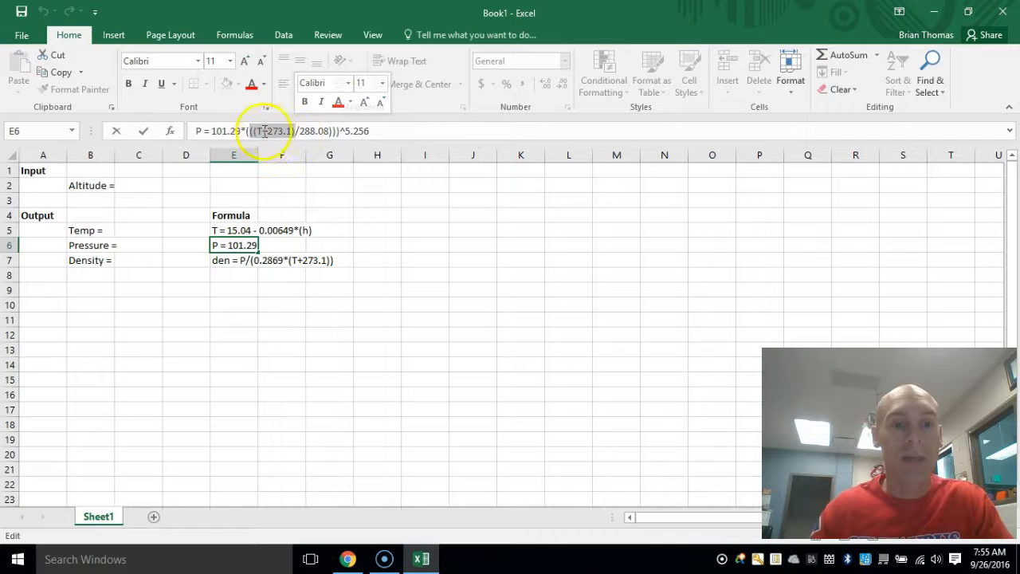
left_click(317, 132)
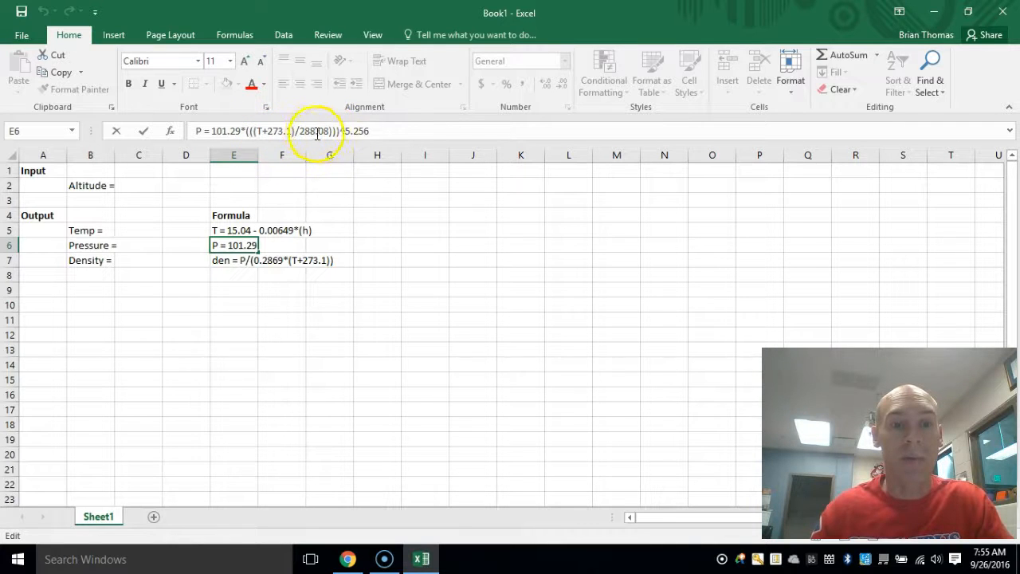
left_click_drag(245, 130, 346, 137)
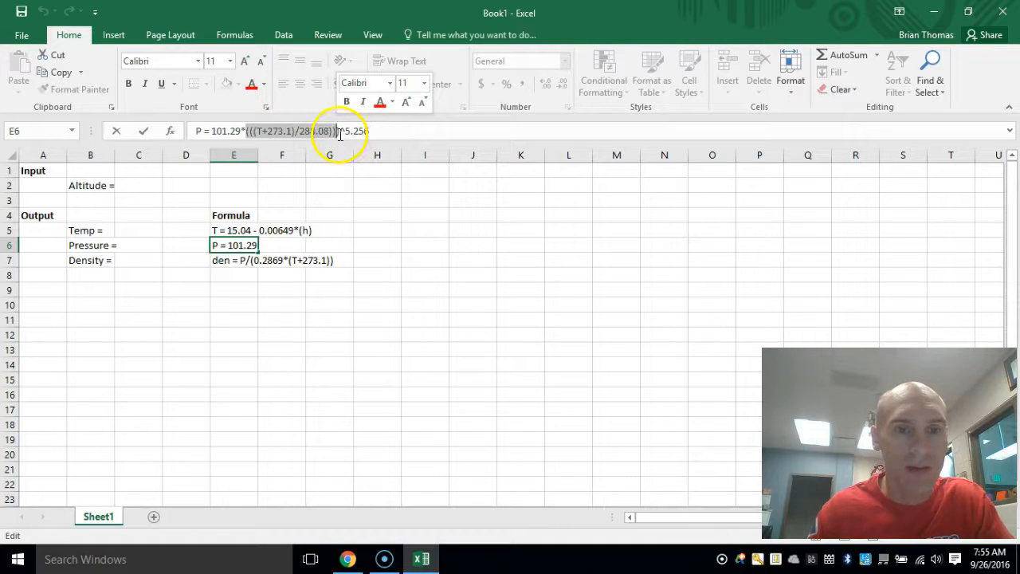
left_click(341, 133)
left_click(233, 258)
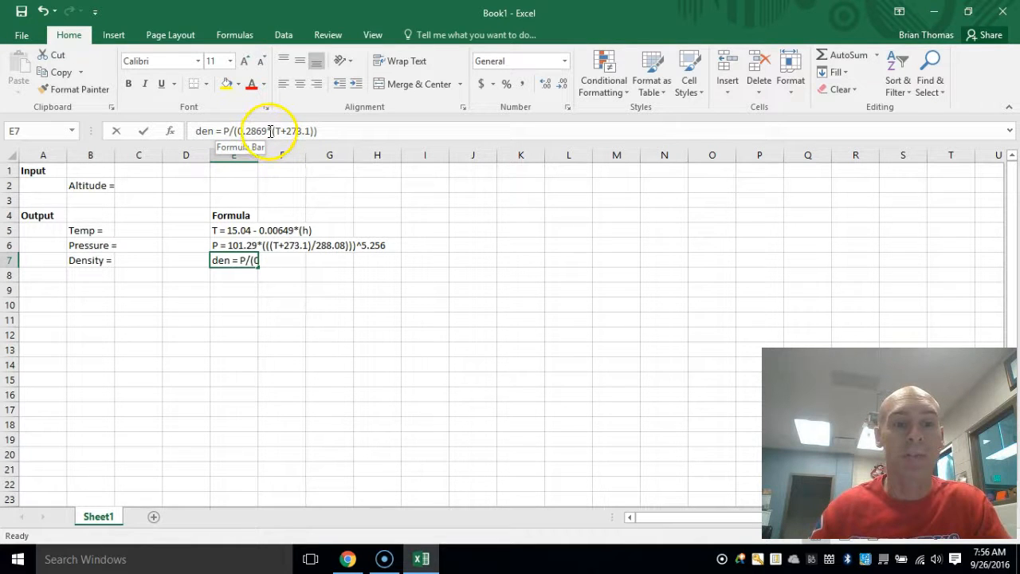
double_click(271, 130)
left_click(187, 231)
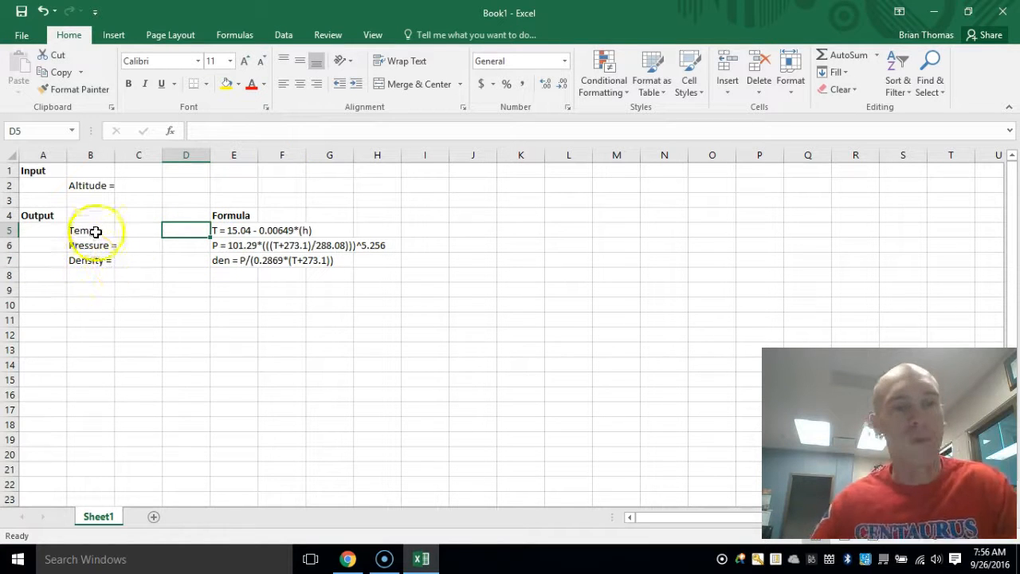
- Right-align the labels in column B
left_click(90, 155)
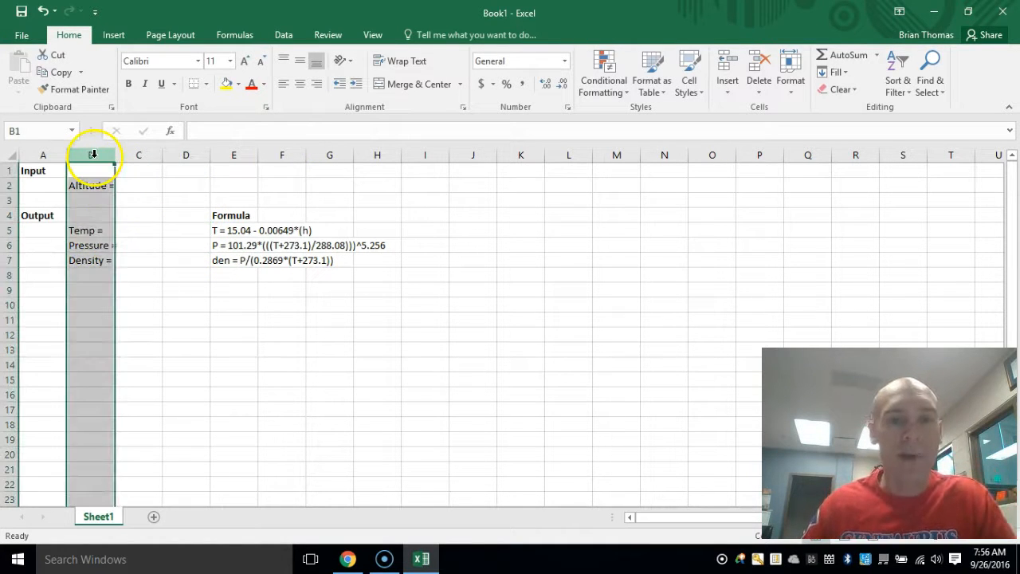
left_click(317, 84)
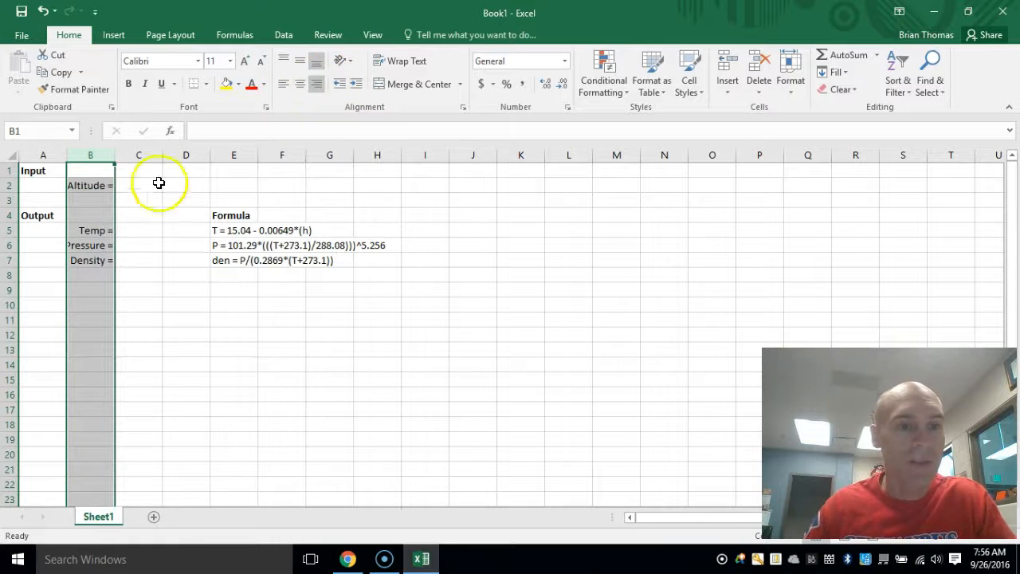
left_click(125, 213)
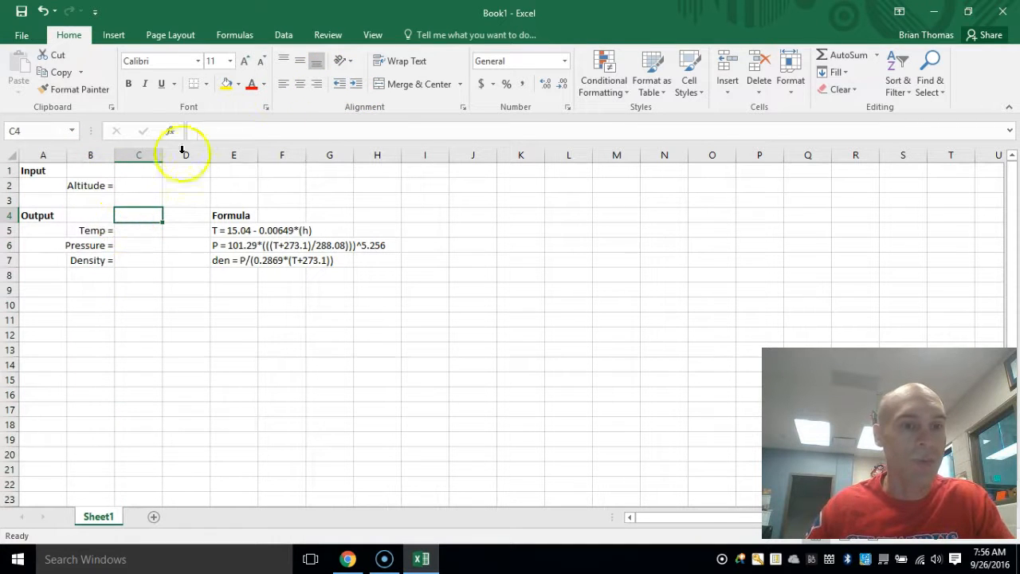
left_click(91, 155)
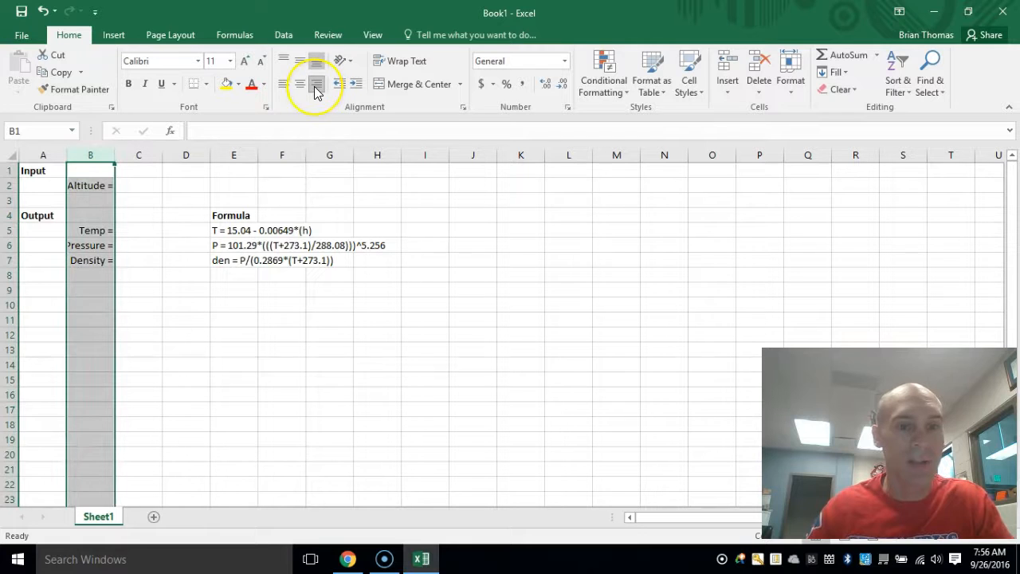
left_click(150, 212)
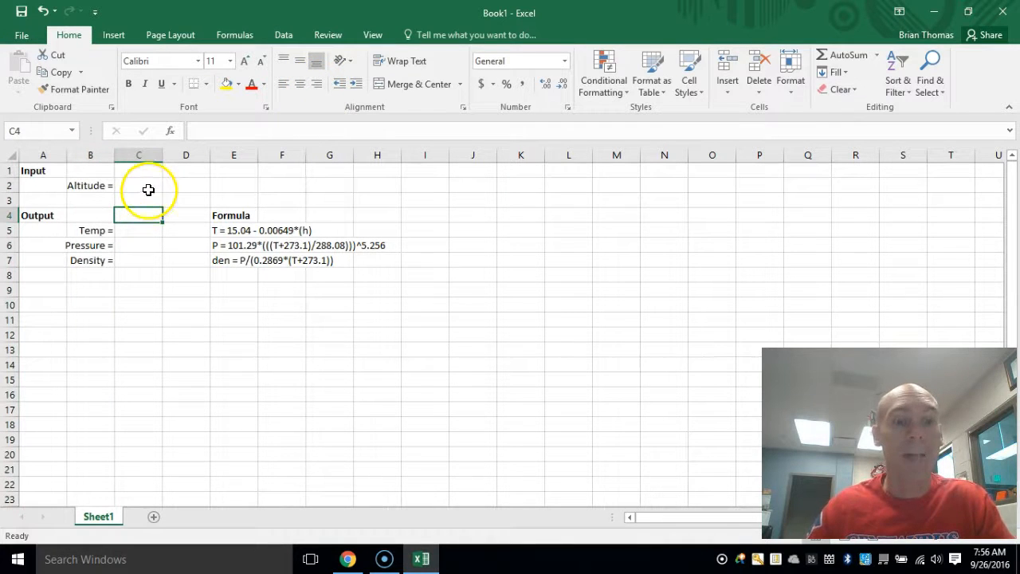
- Enter the temperature formula =15.04 - 0.00649*(C2) in C5, copying the expression from E5 and replacing h with the altitude cell
left_click(134, 233)
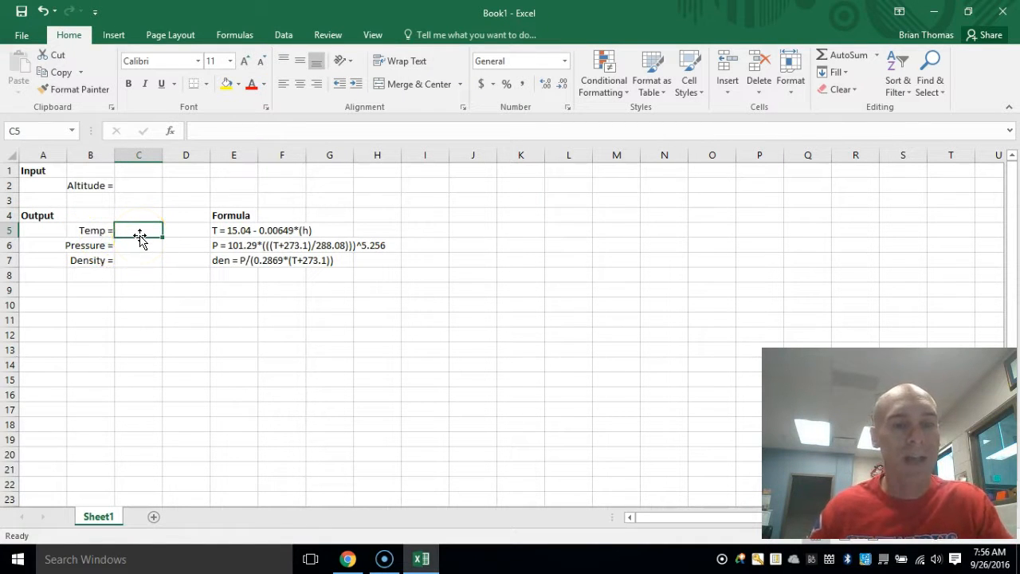
left_click(227, 231)
left_click_drag(211, 132, 297, 132)
key("ctrl+c")
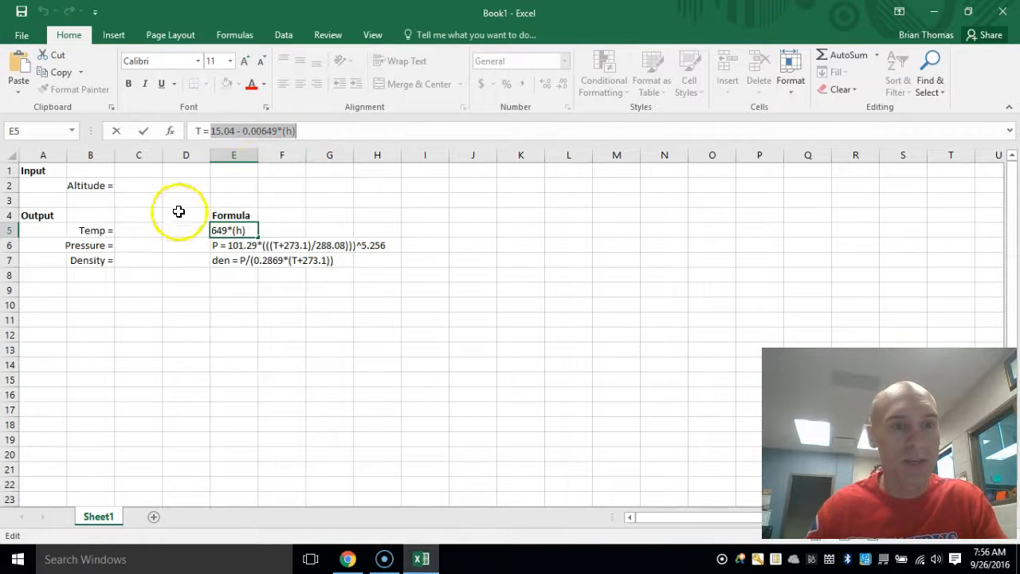
left_click(145, 232)
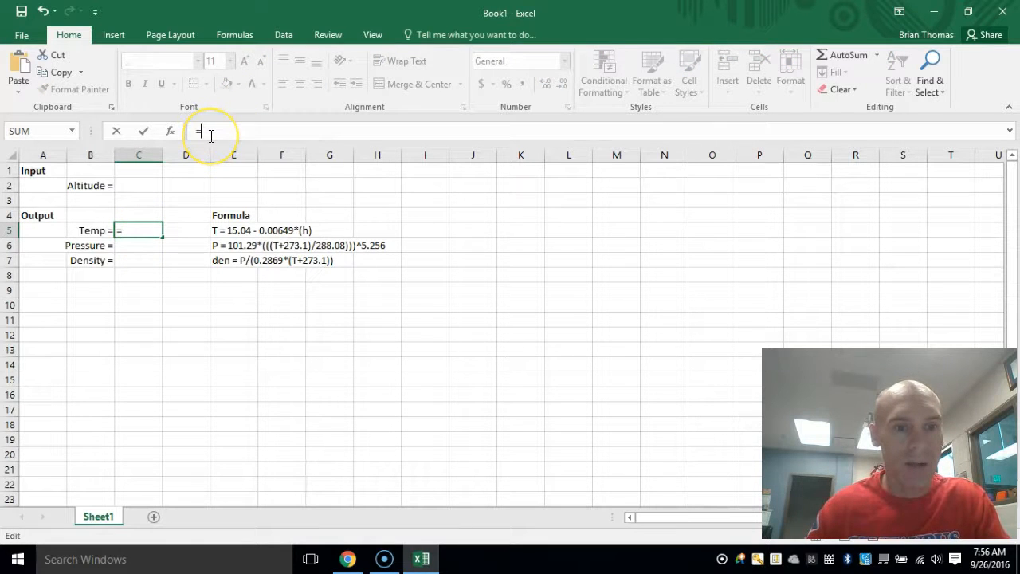
type("=")
key("ctrl+v")
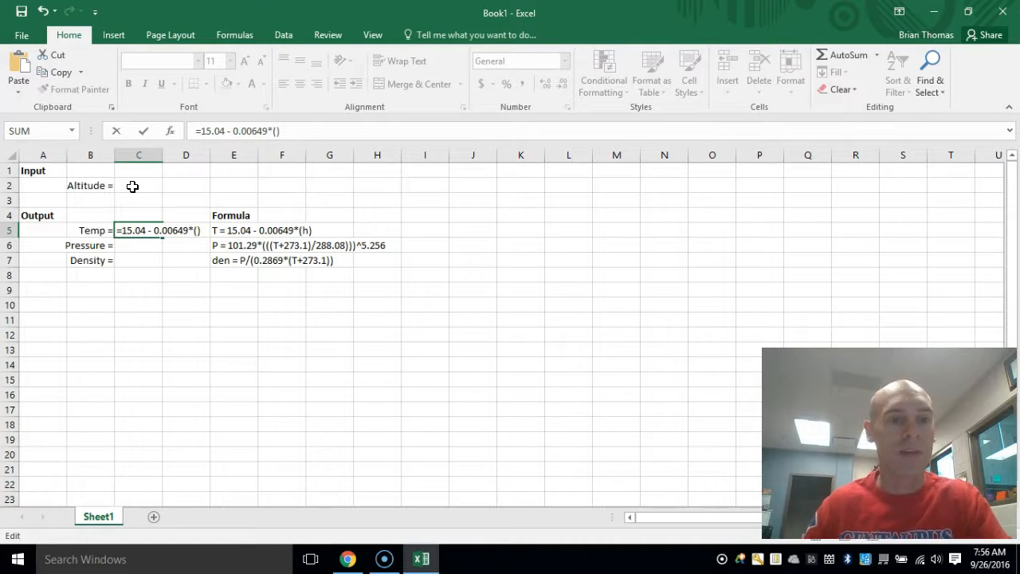
left_click(132, 186)
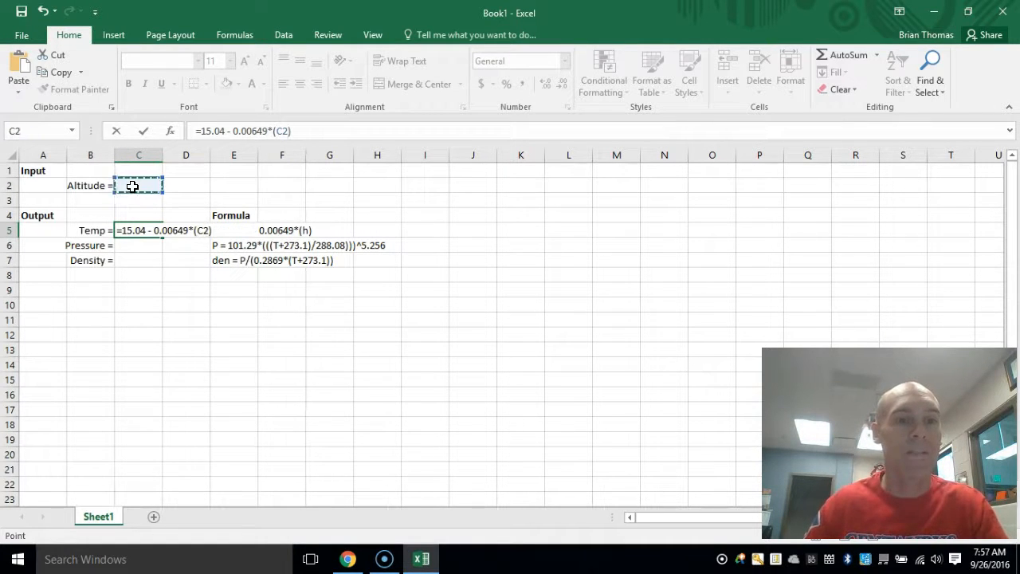
left_click(139, 185)
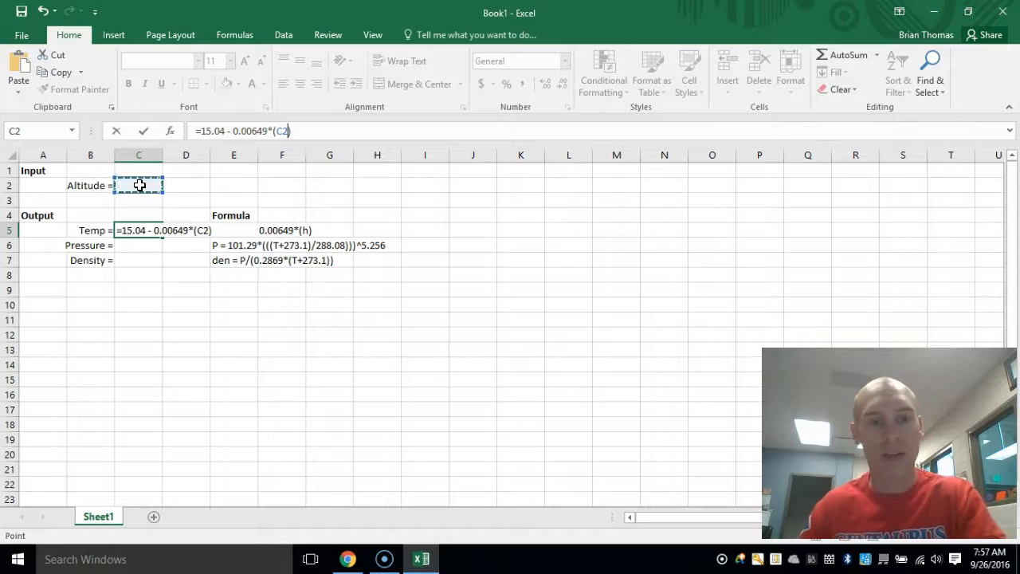
key("Return")
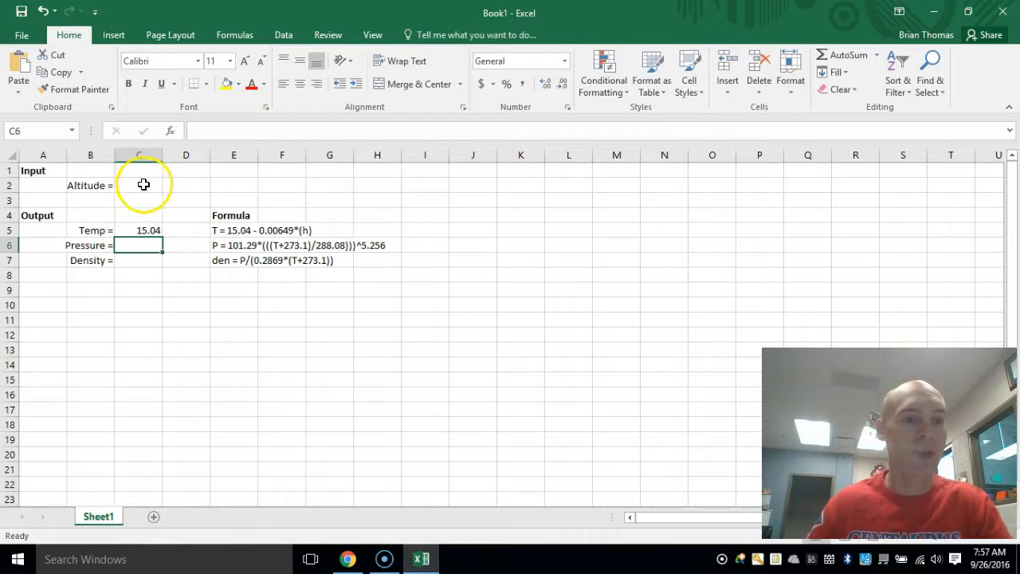
- Set the altitude in C2 to 1000
left_click(143, 185)
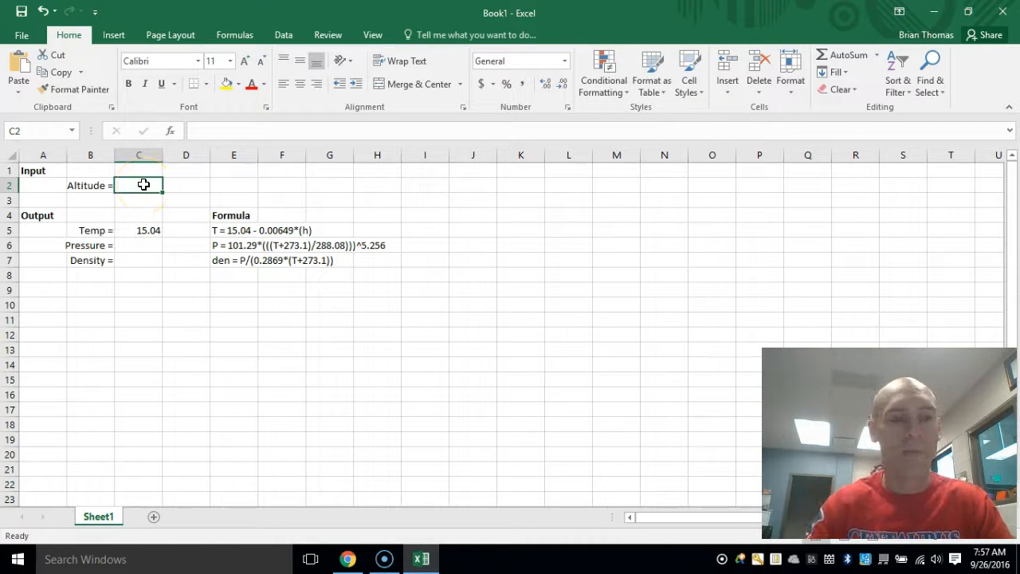
type("1000")
key("Return")
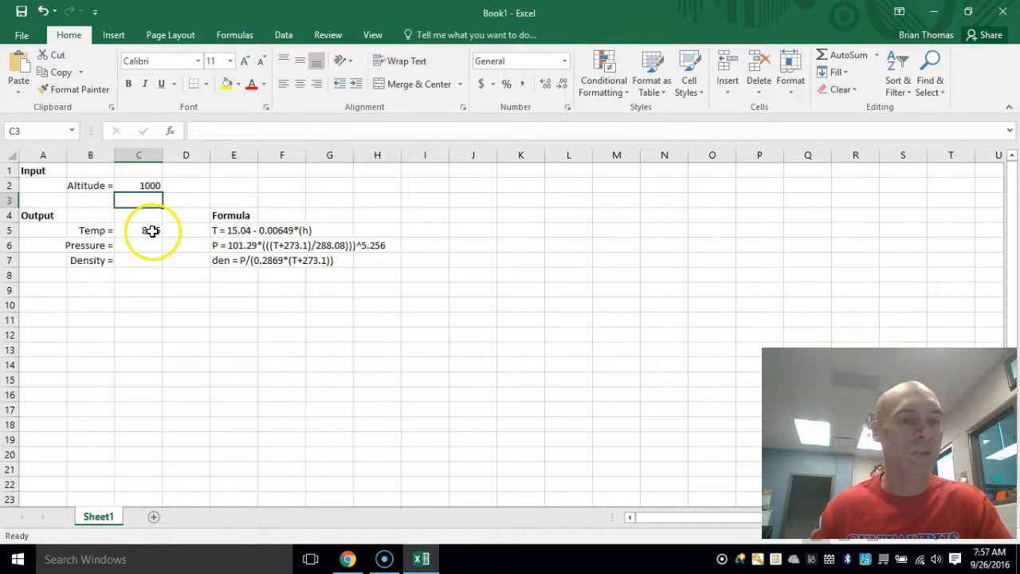
- Set the altitude in C2 to 1200
left_click(150, 185)
type("1")
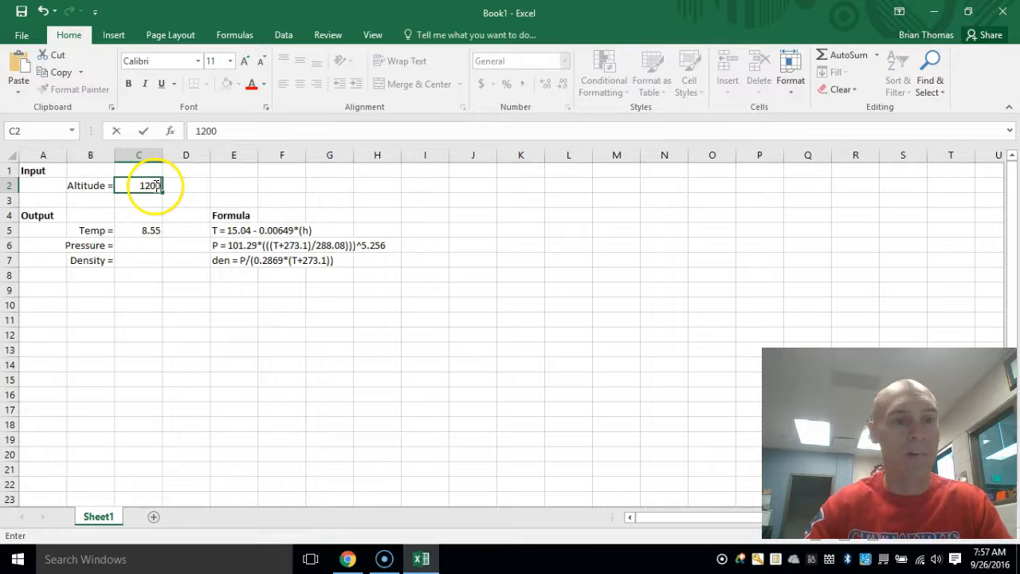
type("200")
key("Return")
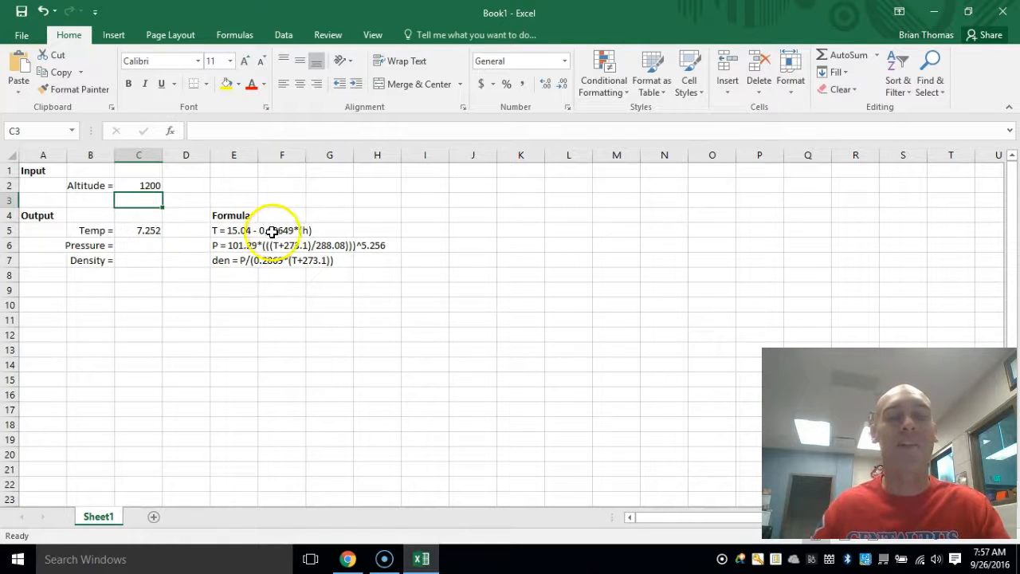
- Copy the pressure expression after "P =" from E6 and enter it in C6 preceded by an equals sign
left_click(147, 246)
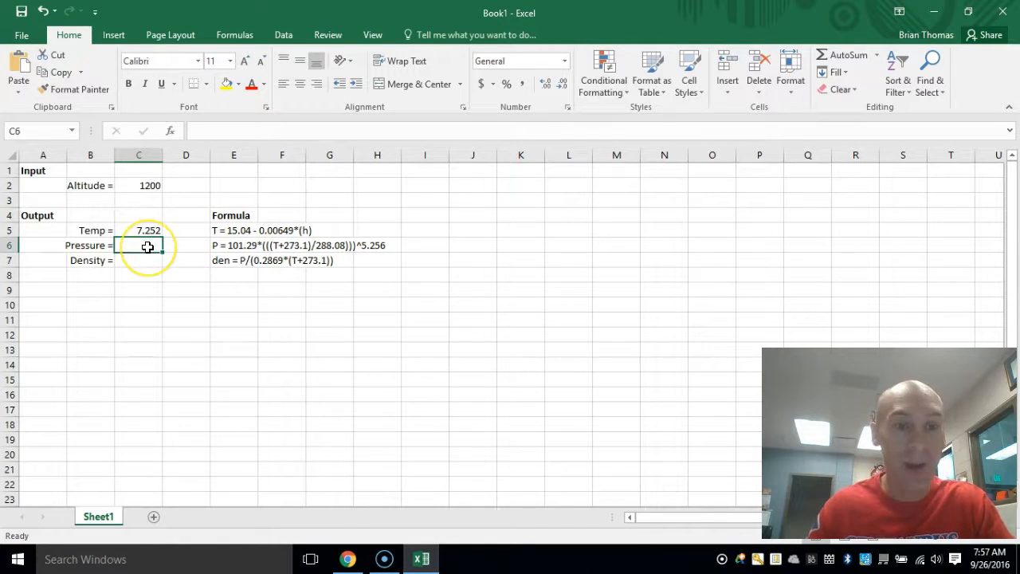
left_click(236, 246)
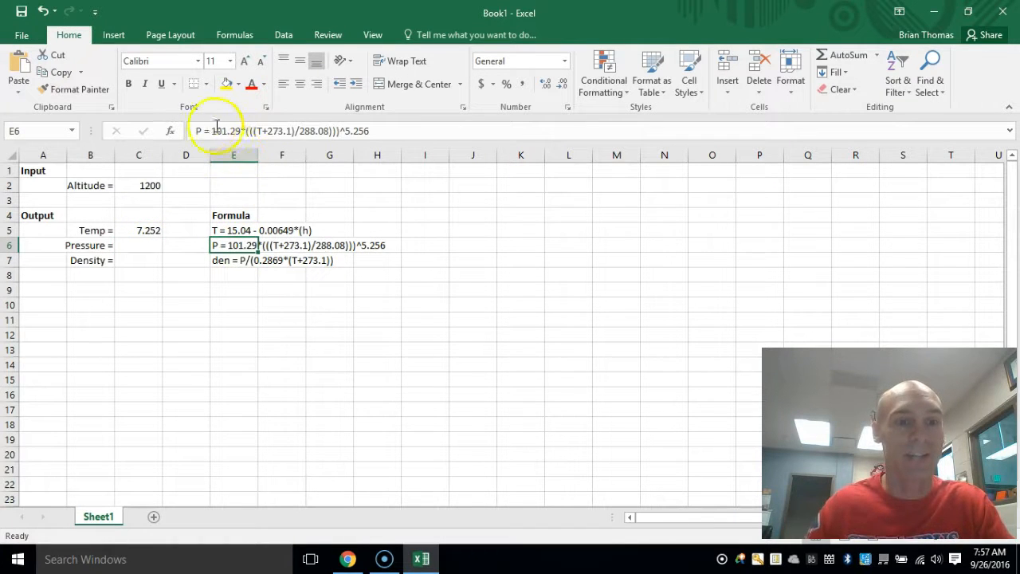
left_click_drag(212, 131, 379, 129)
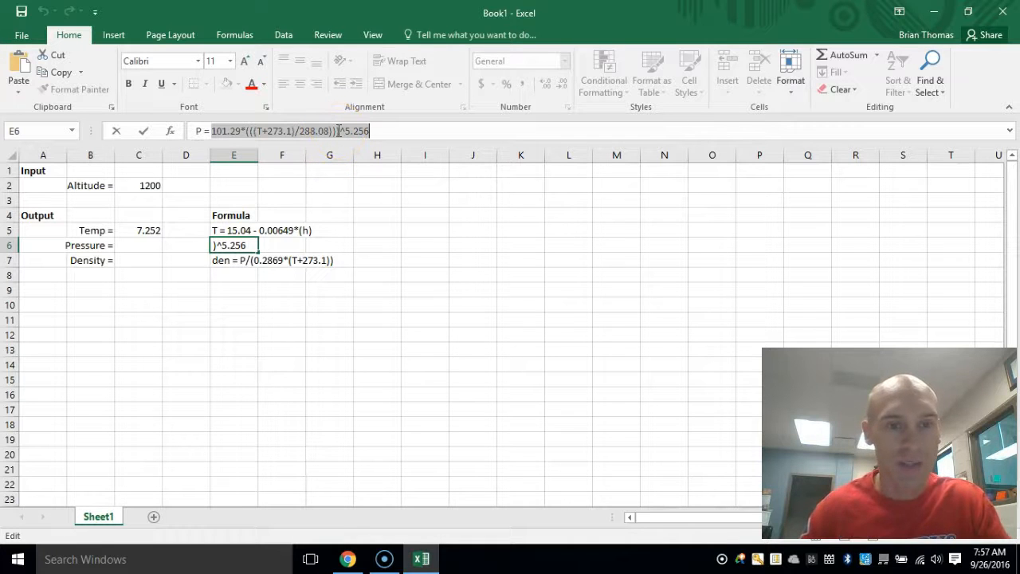
left_click(146, 246)
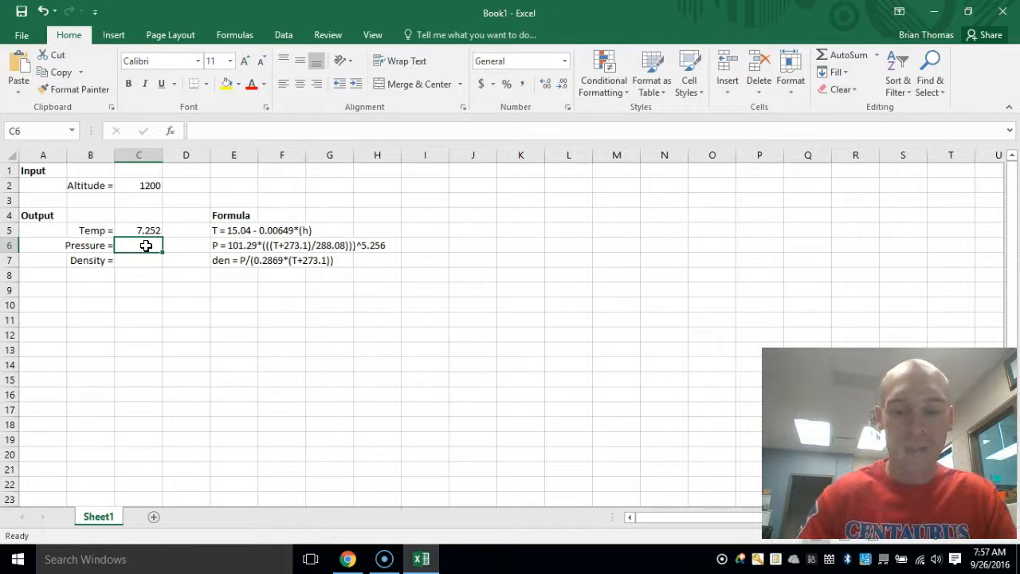
type("=")
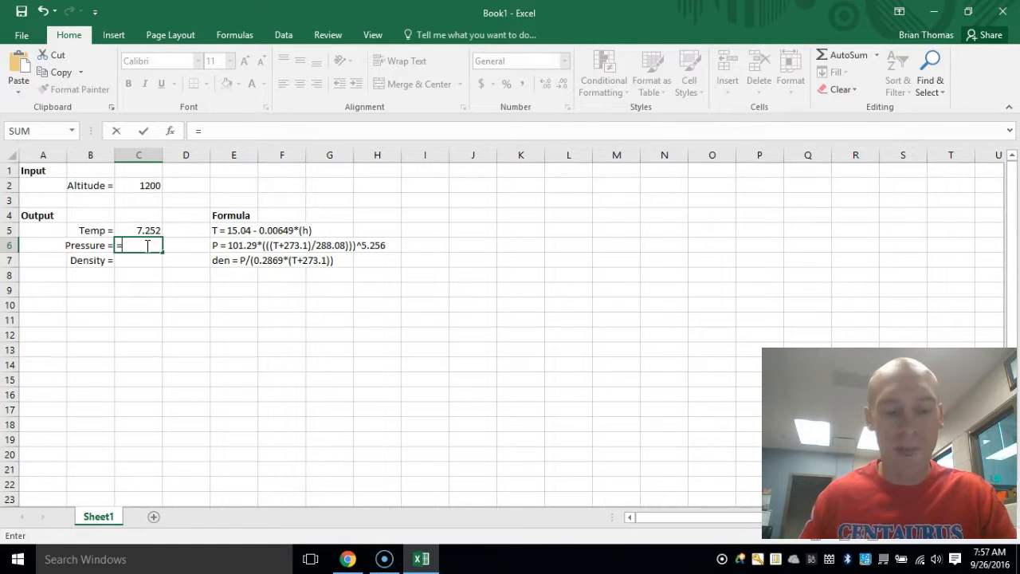
type("101.29*(((T+273.1)/288.08))^5.256")
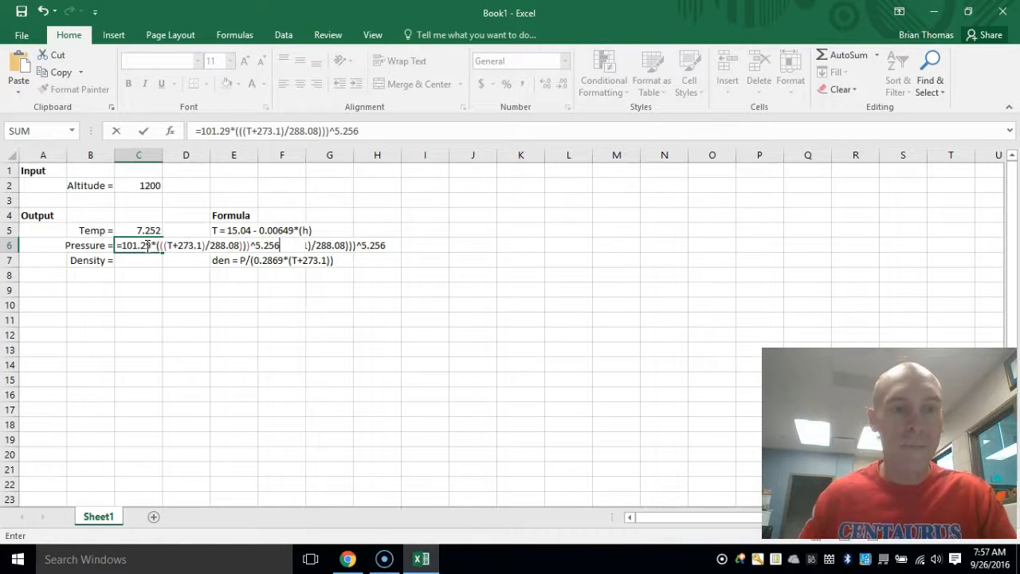
- Replace T with C5 in the C6 formula and remove the extra closing parenthesis, giving =101.29*(((C5+273.1)/288.08))^5.256
left_click(170, 245)
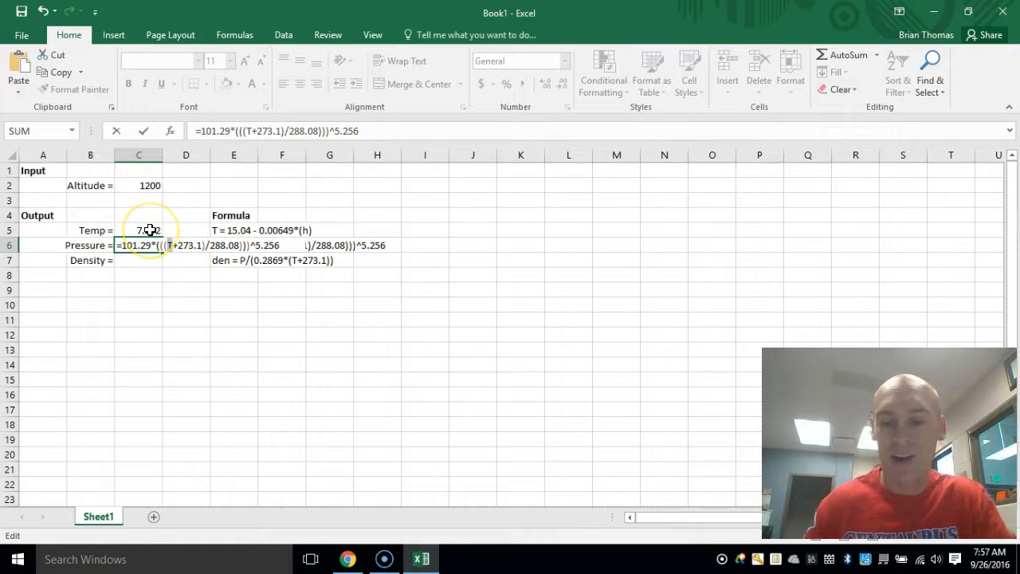
key("Delete")
left_click(150, 230)
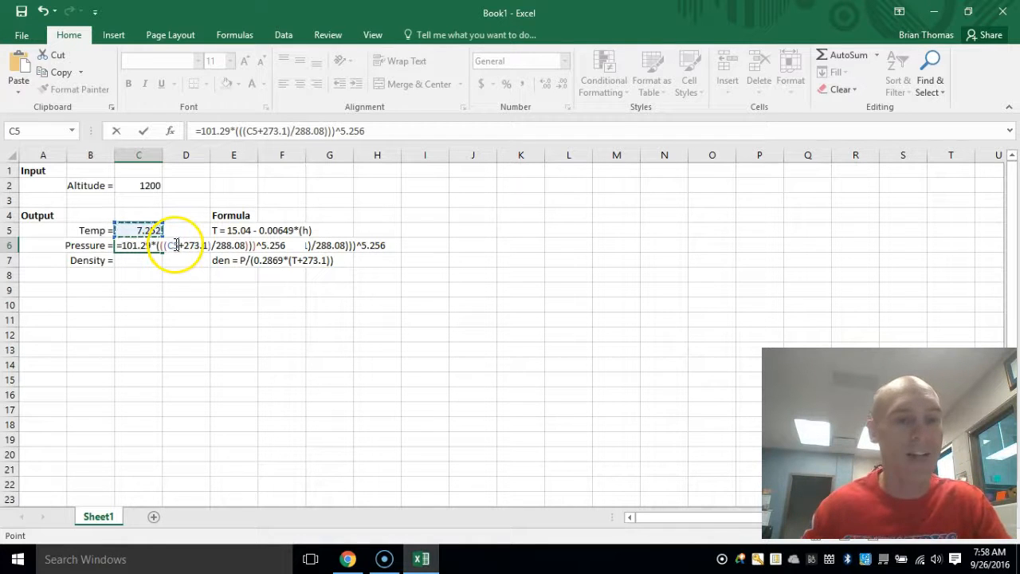
key("Return")
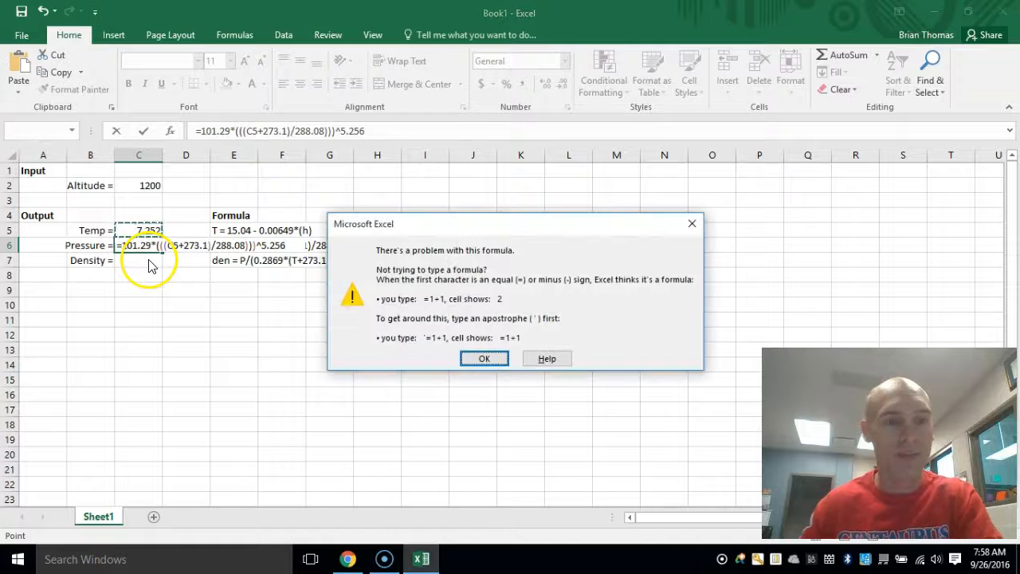
left_click(483, 360)
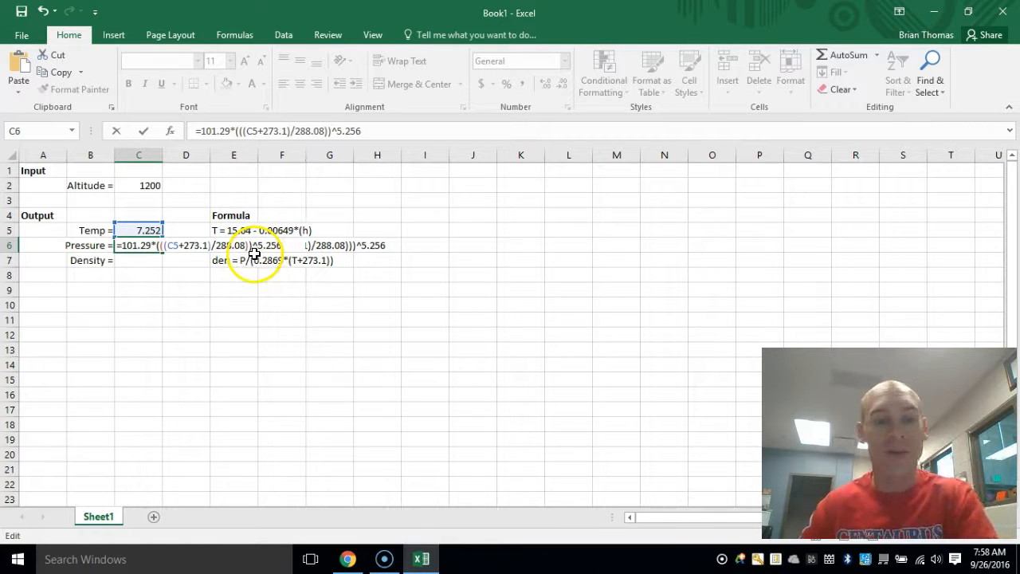
key("Return")
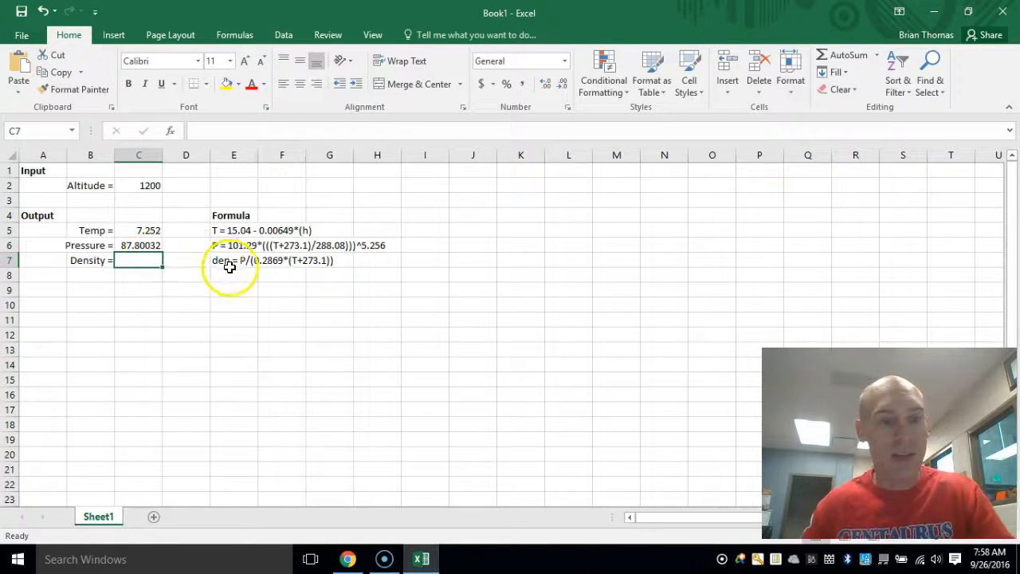
- Enter the density formula = C6/(0.2869*(C5+273.1)) in C7, copying the expression from E7 and replacing P and T with the pressure and temperature cells
left_click(228, 267)
left_click_drag(223, 131, 293, 140)
key("ctrl+c")
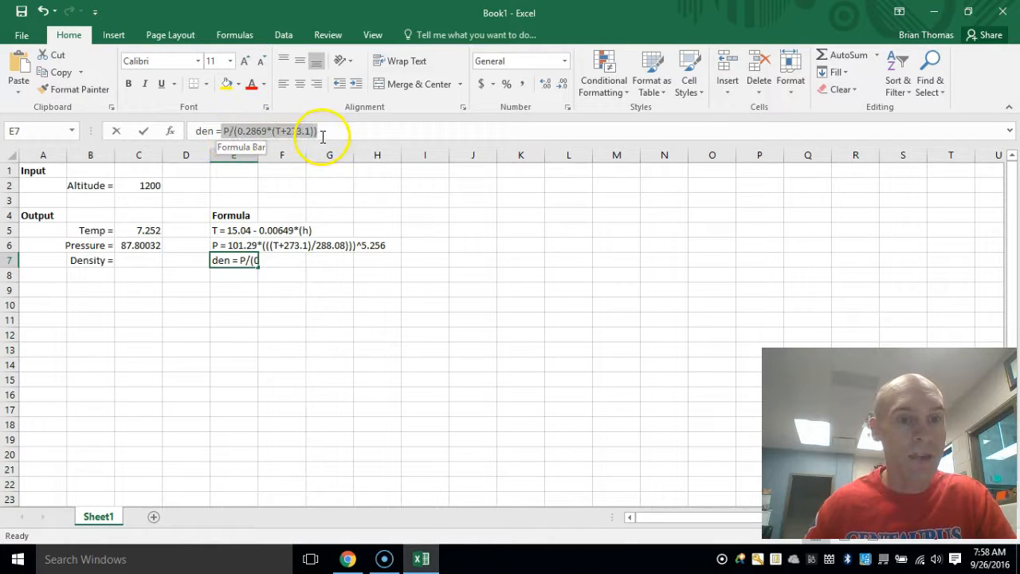
left_click(137, 258)
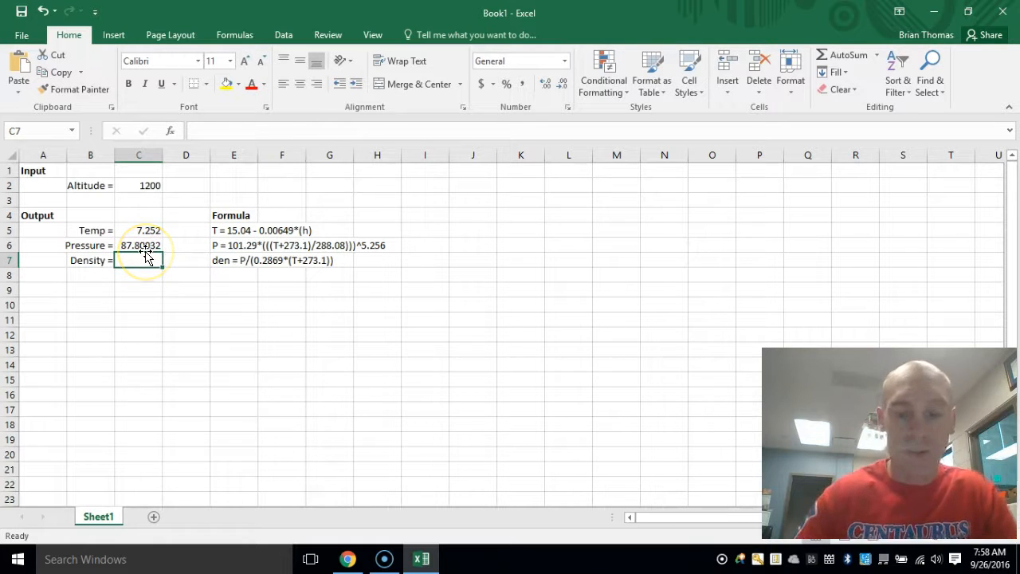
type("=")
key("ctrl+v")
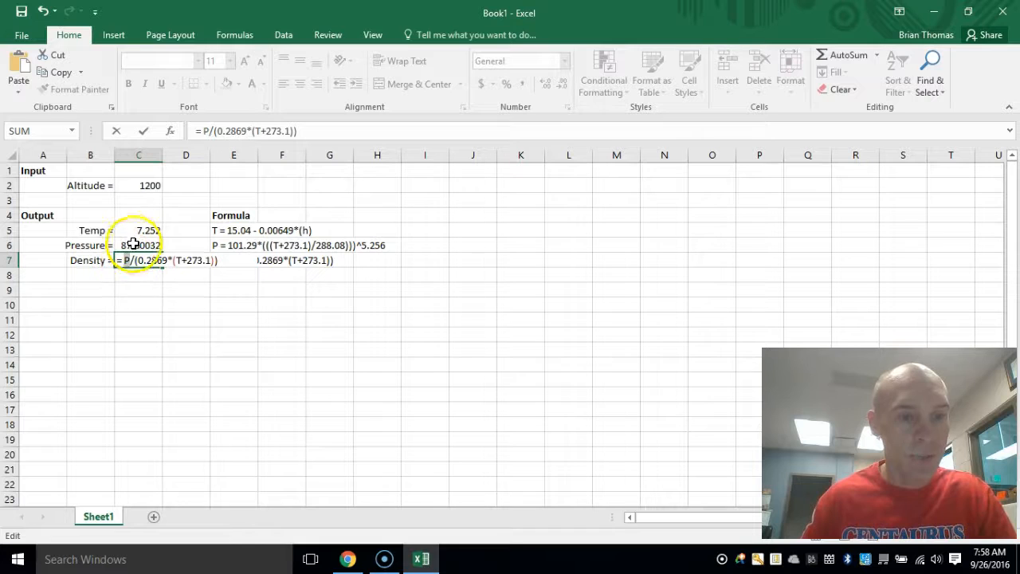
left_click(134, 245)
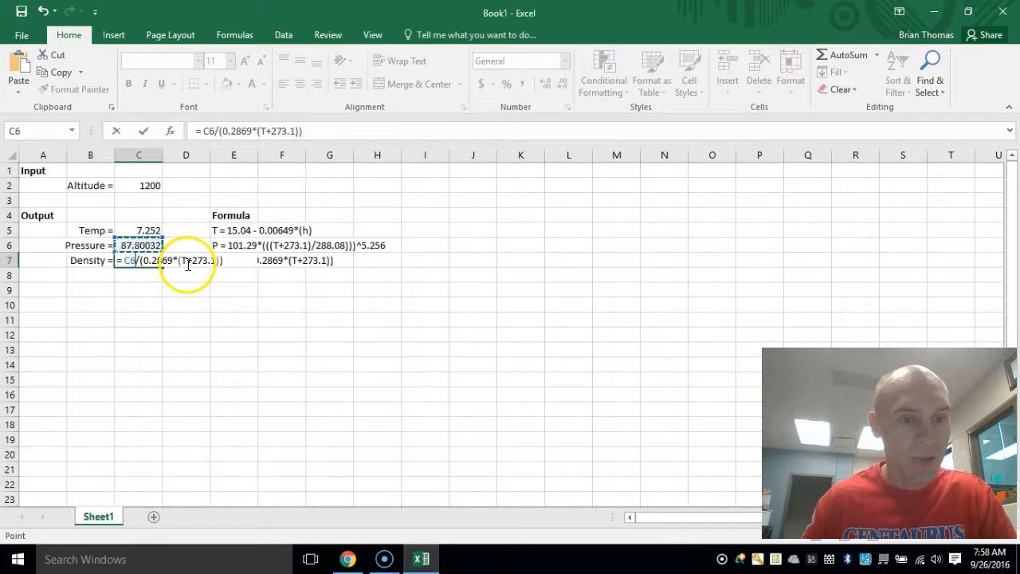
left_click(148, 231)
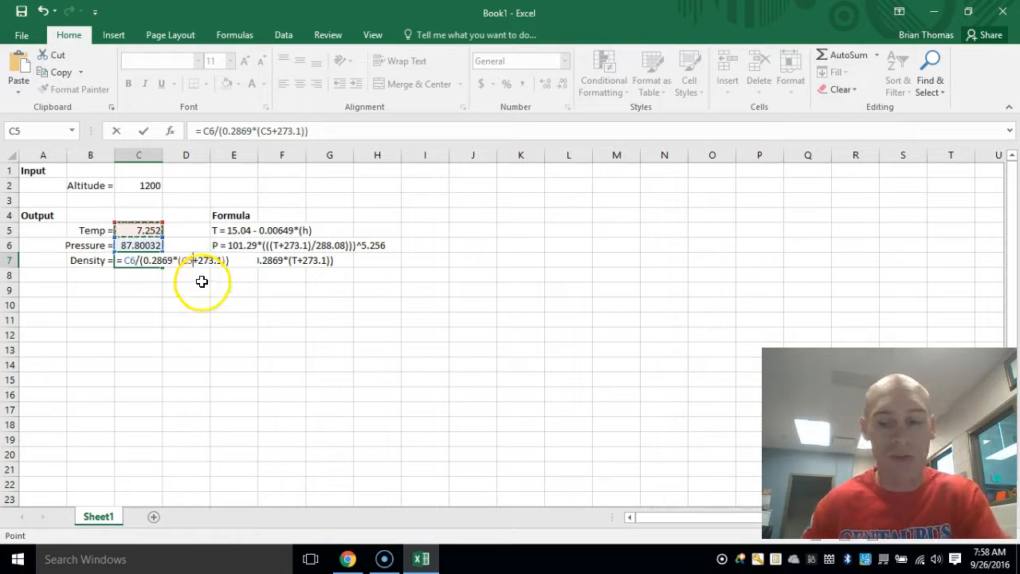
key("Return")
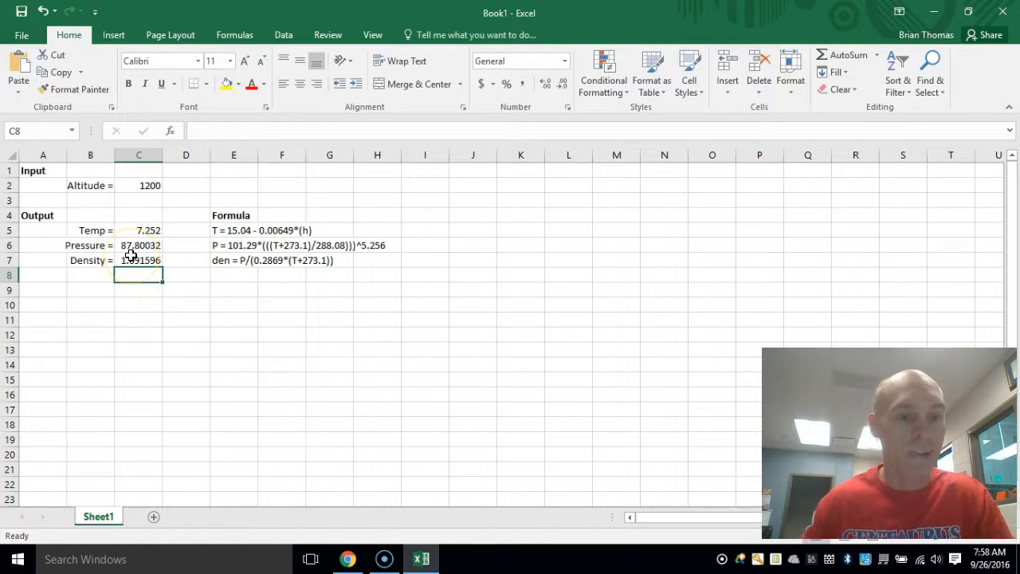
- Look up the calculator example in the assignment document in Chrome and set the altitude in C2 of the Excel sheet to its value, 4552
key("alt+Tab")
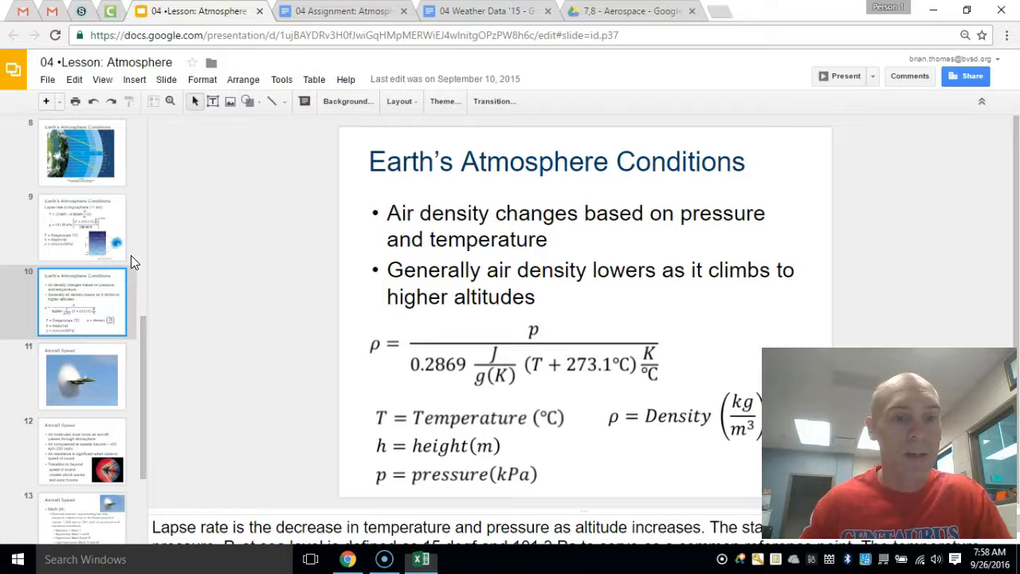
left_click(333, 13)
scroll(341, 489, "down", 3)
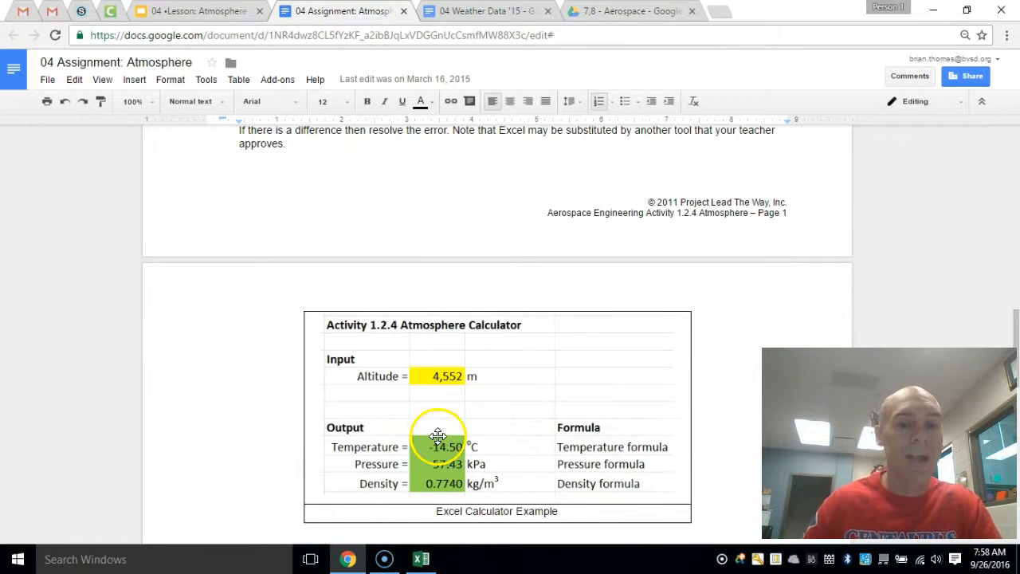
key("alt+Tab")
left_click(139, 186)
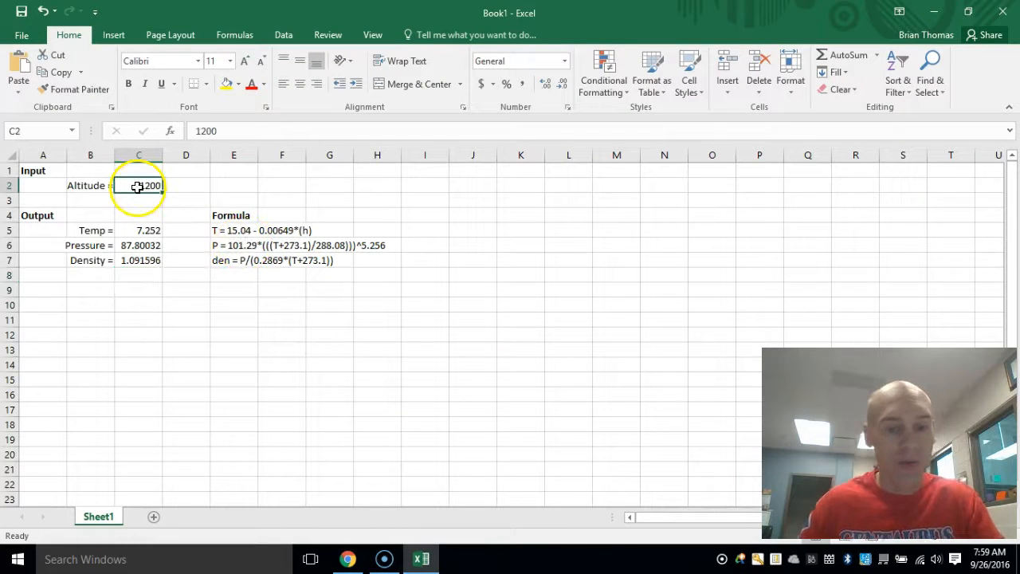
type("45")
key("Return")
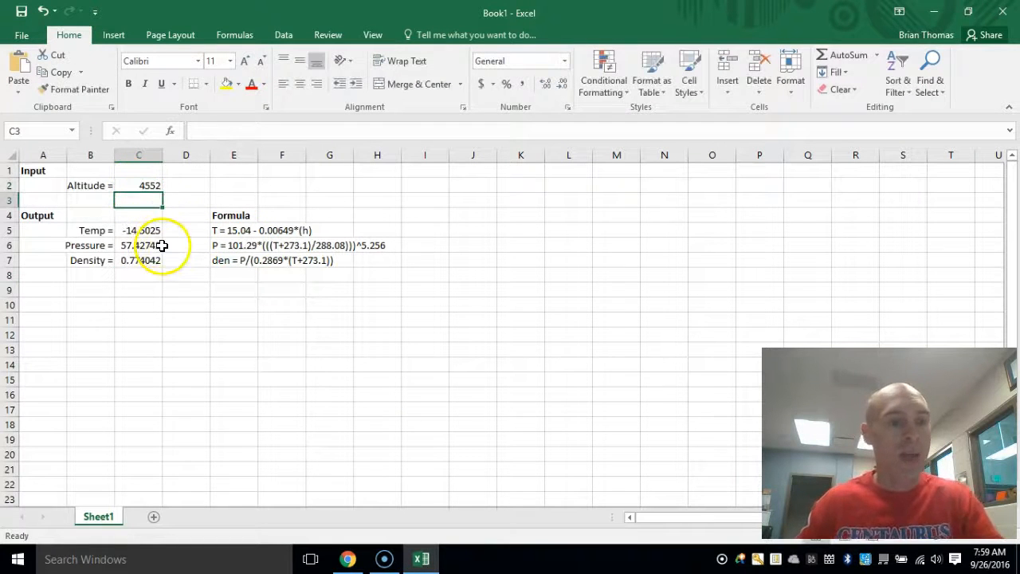
- Compare the calculated temperature, pressure and density with the example values in the assignment document
scroll(155, 244, "down", 1)
key("alt+Tab")
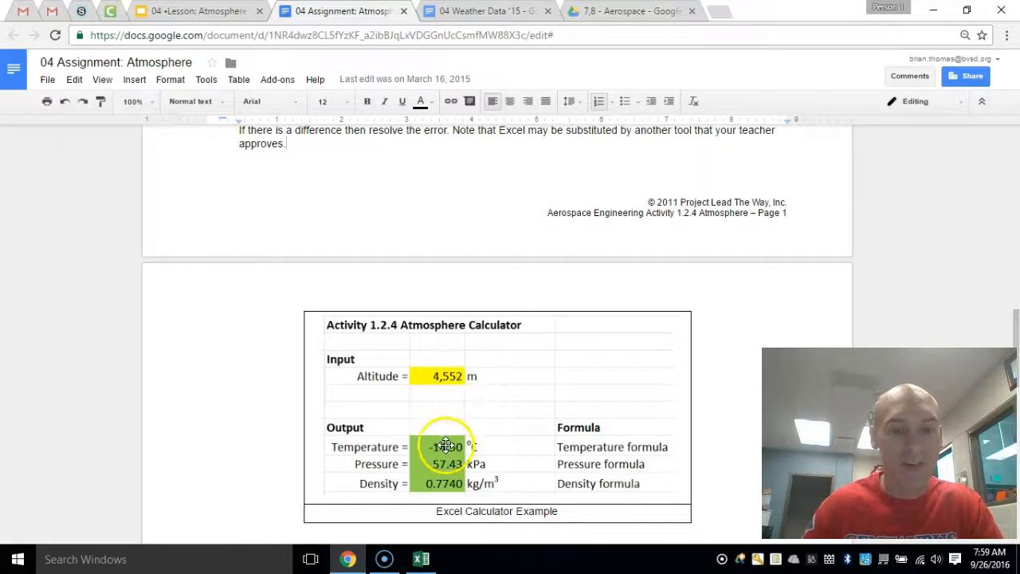
key("alt+Tab")
- Format the temperature, pressure and density results in C5:C7 as Number with two decimal places
left_click(144, 188)
scroll(148, 196, "up", 1)
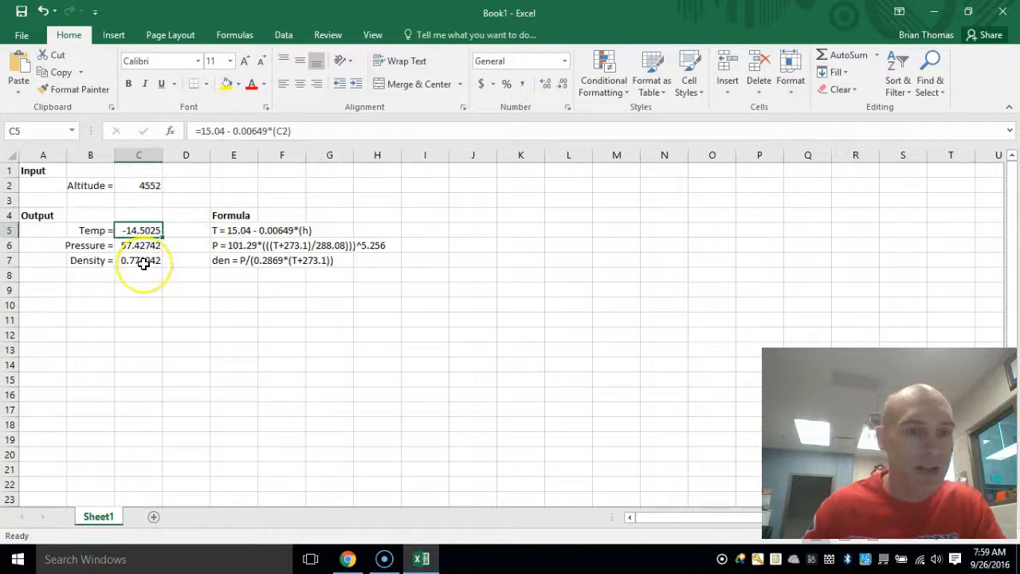
left_click(144, 264, "shift")
left_click(143, 231)
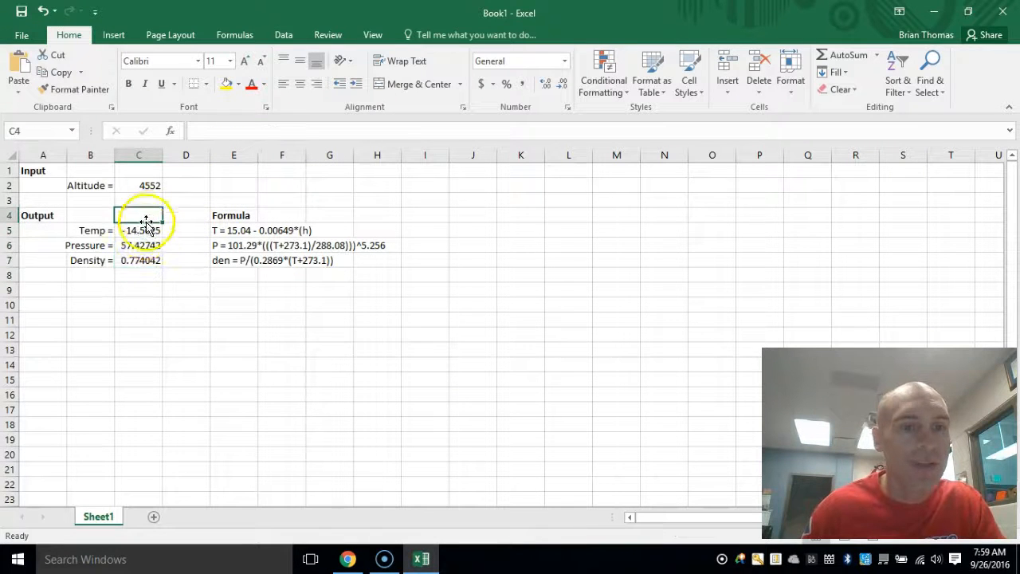
left_click_drag(144, 232, 143, 259)
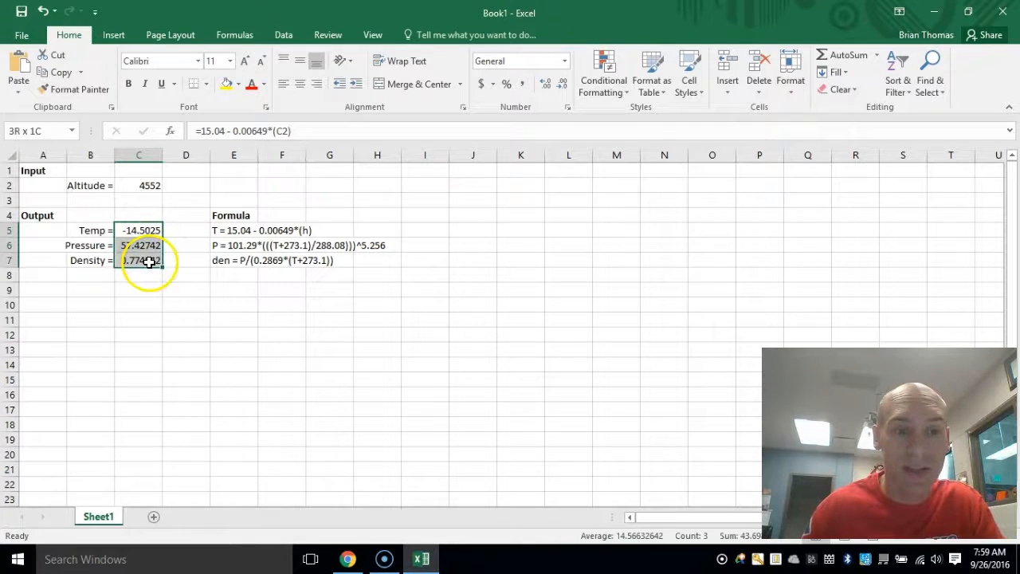
left_click(561, 84)
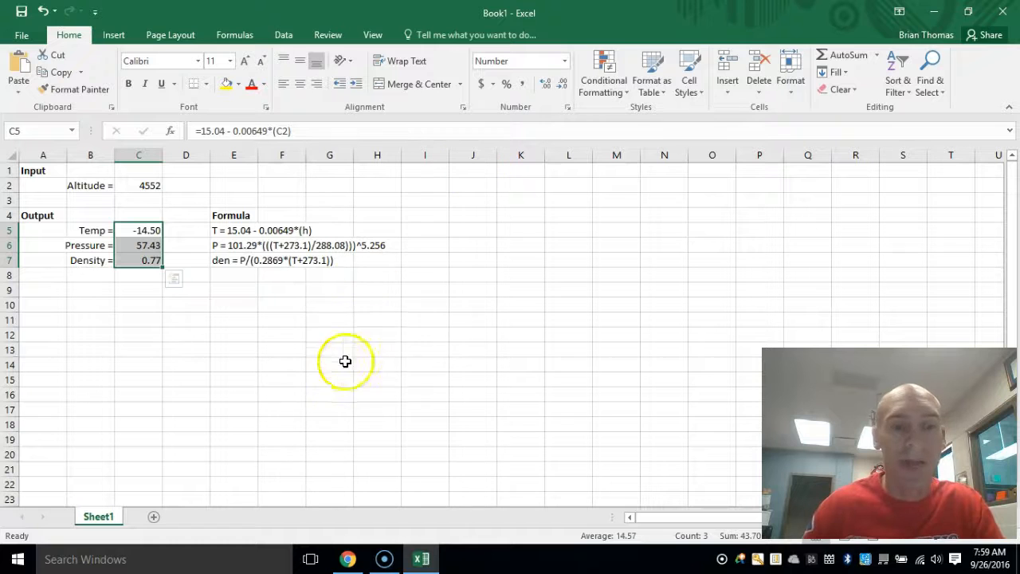
- Add the units C, kPa and kg/m^3 in D5:D7 beside the outputs, following the assignment's example
left_click(186, 243)
left_click(183, 229)
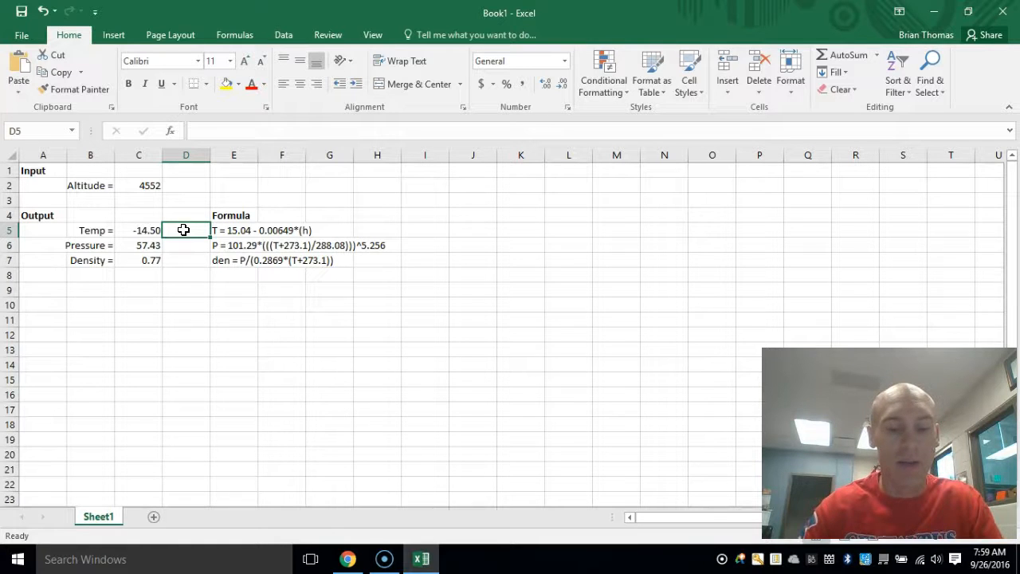
type("C")
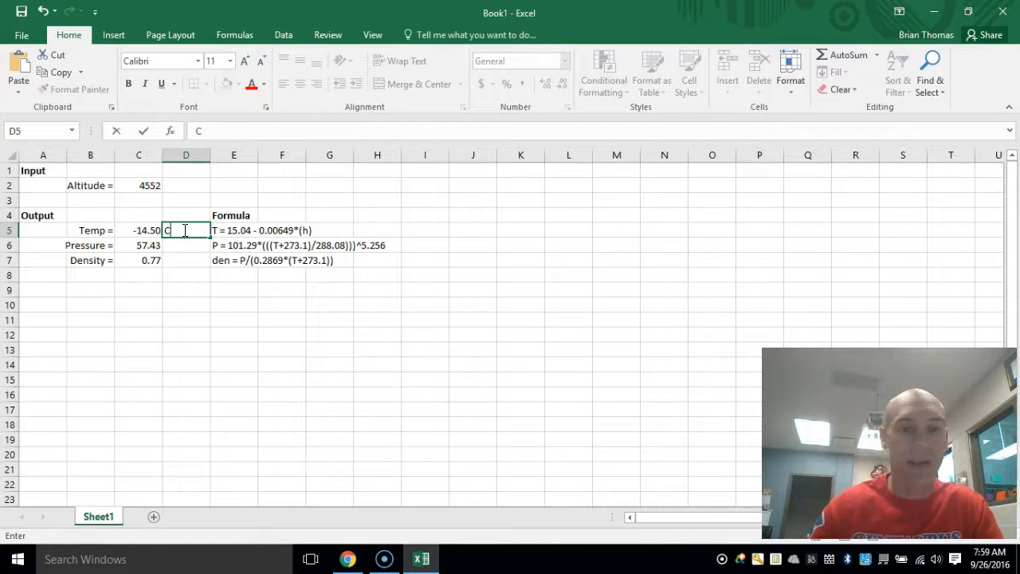
key("Return")
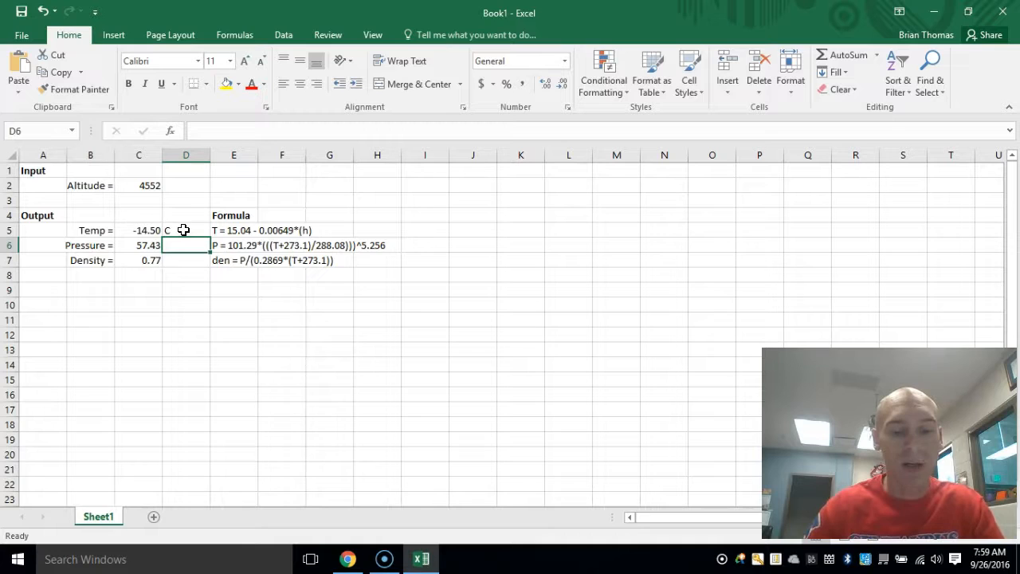
key("alt+Tab")
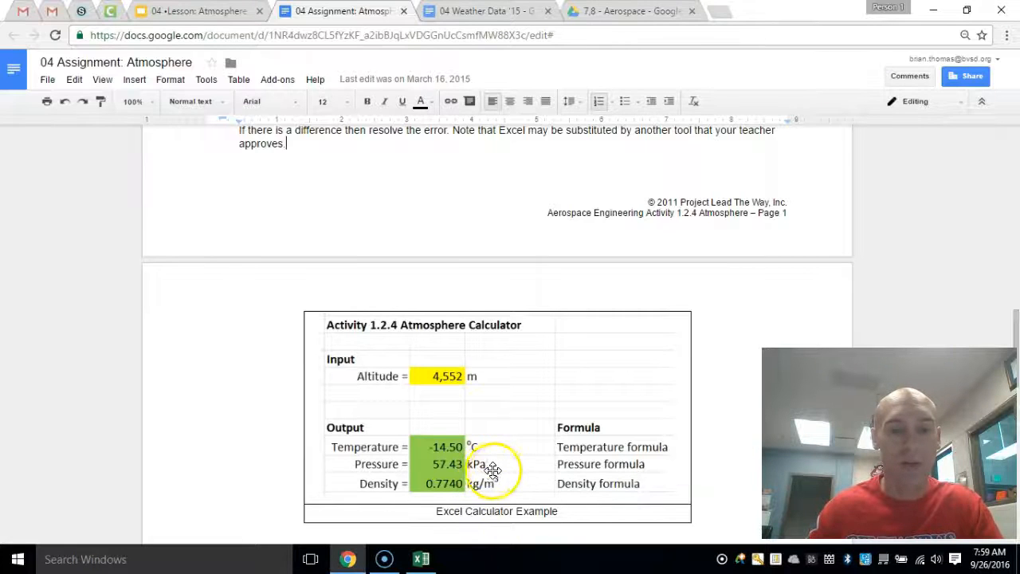
key("alt+Tab")
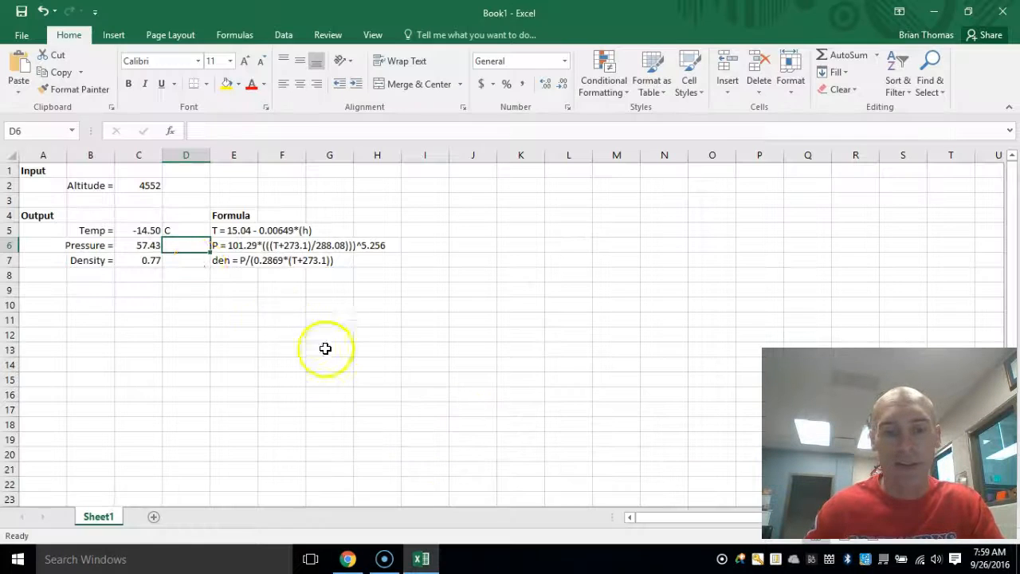
type("kPa")
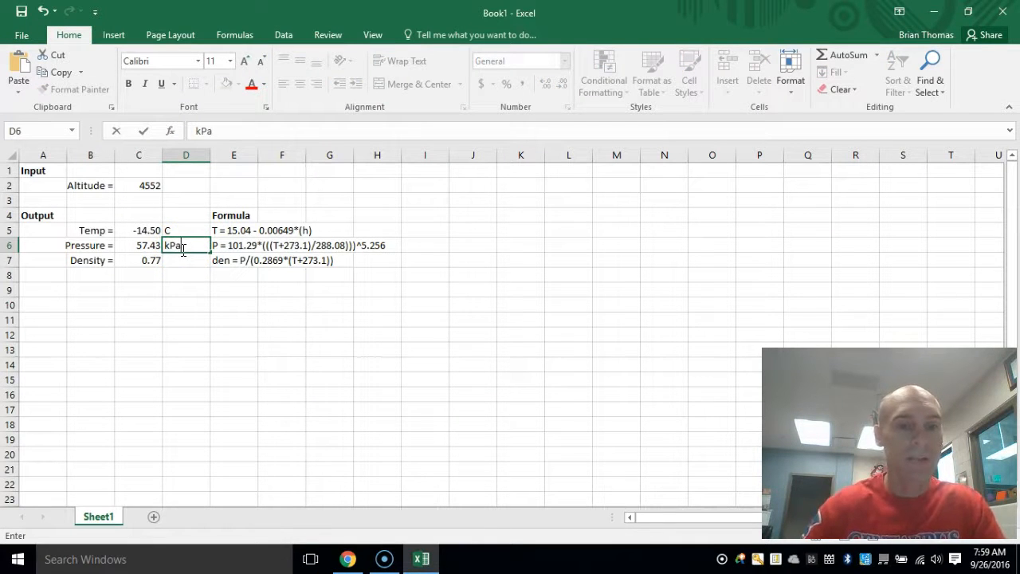
key("alt+Tab")
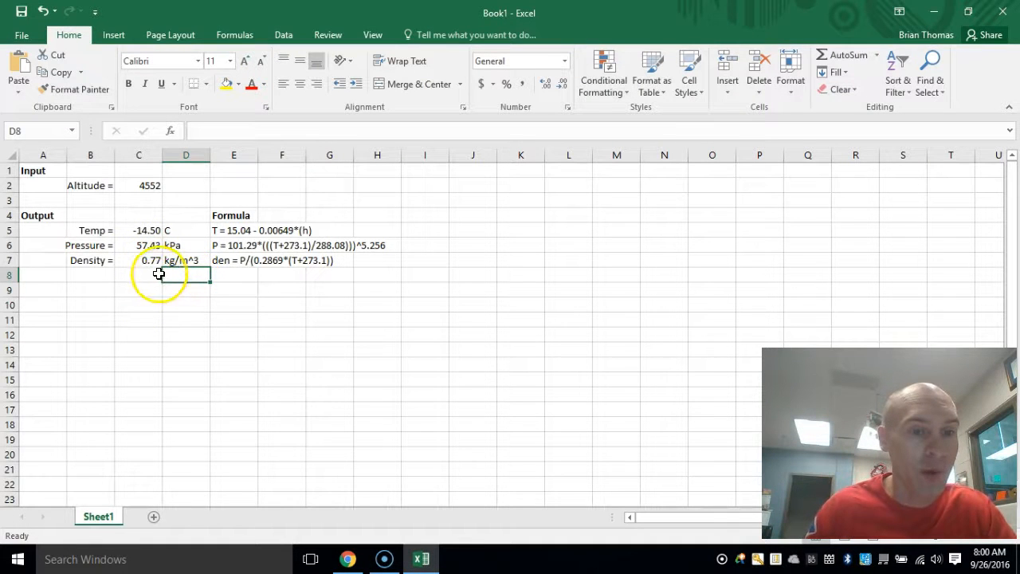
- Check the density's precision in the assignment's example and show the density in C7 with four decimal places
key("alt+Tab")
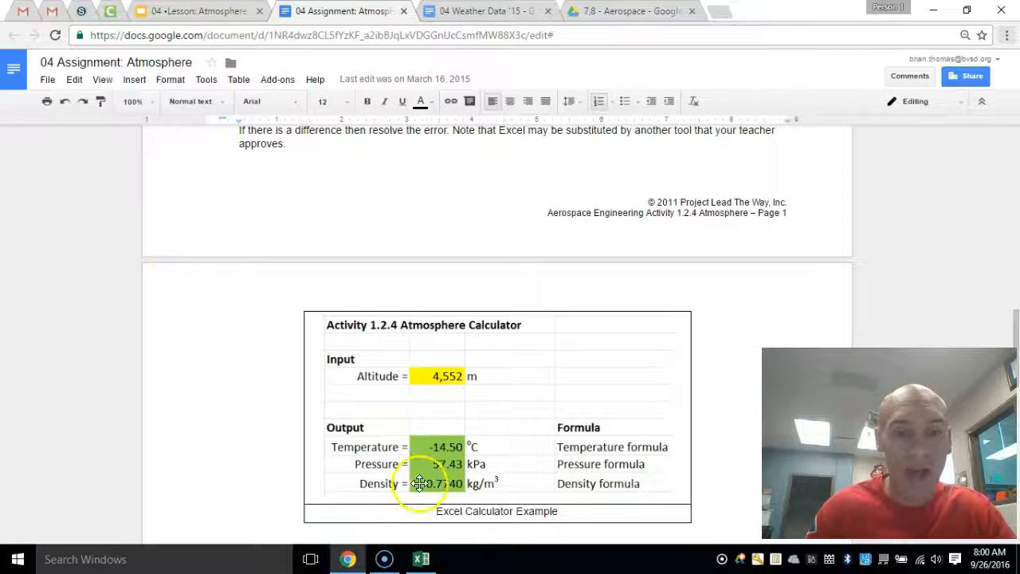
key("alt+Tab")
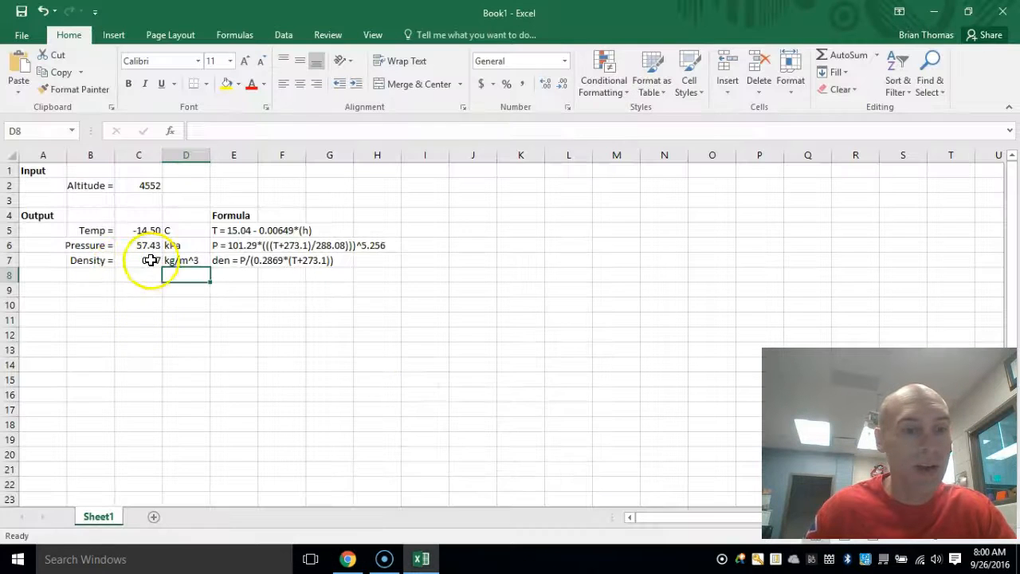
left_click(148, 260)
left_click(546, 83)
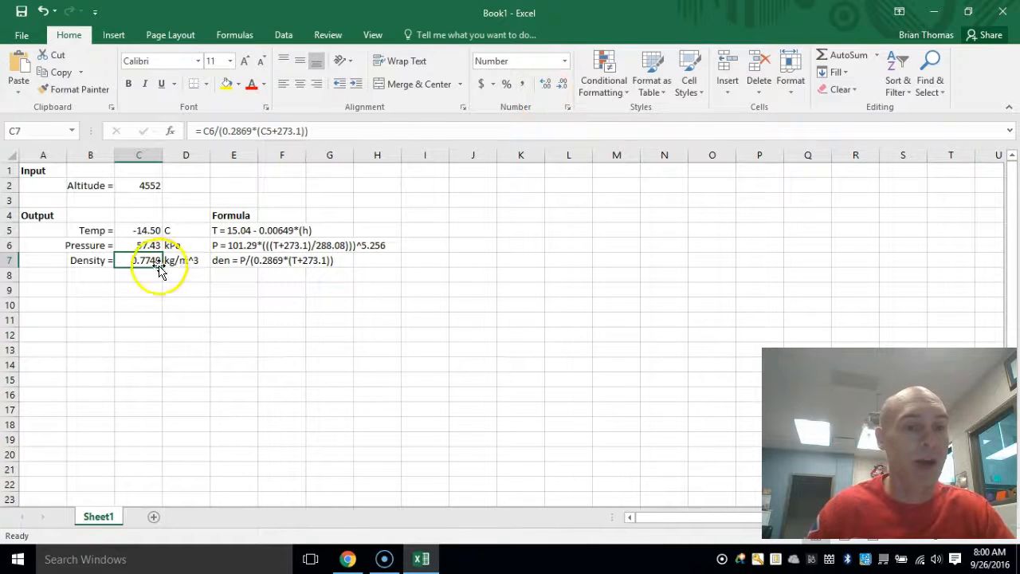
left_click(178, 275)
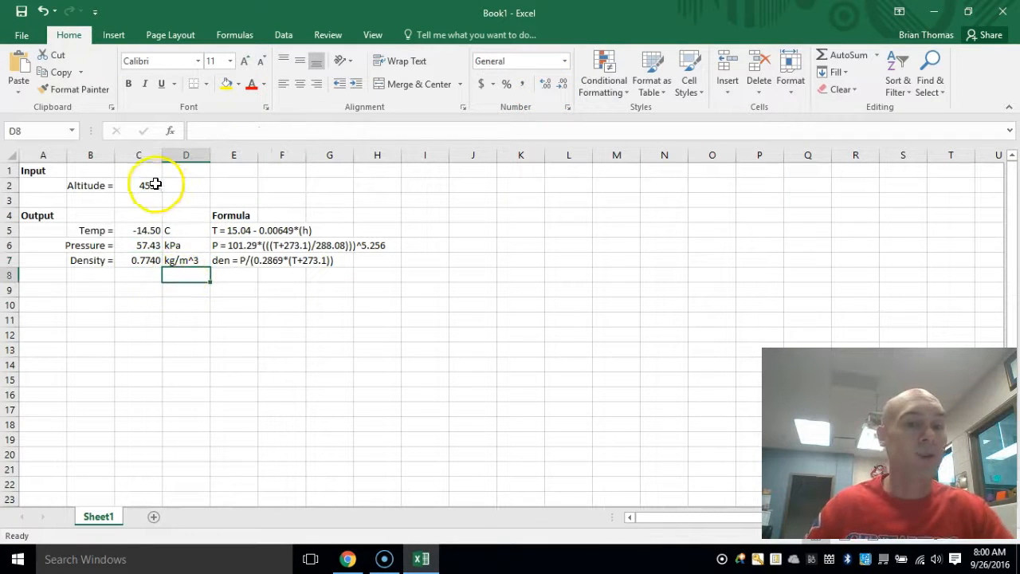
- Check the cell colours in the assignment's example and fill the output cells C5:C7 with green
left_click(156, 184)
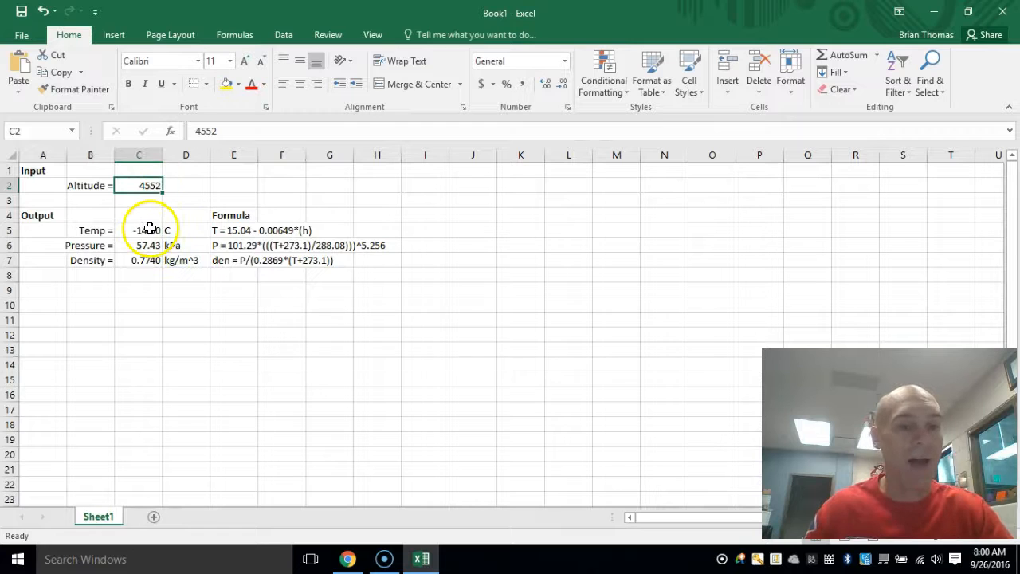
key("alt+Tab")
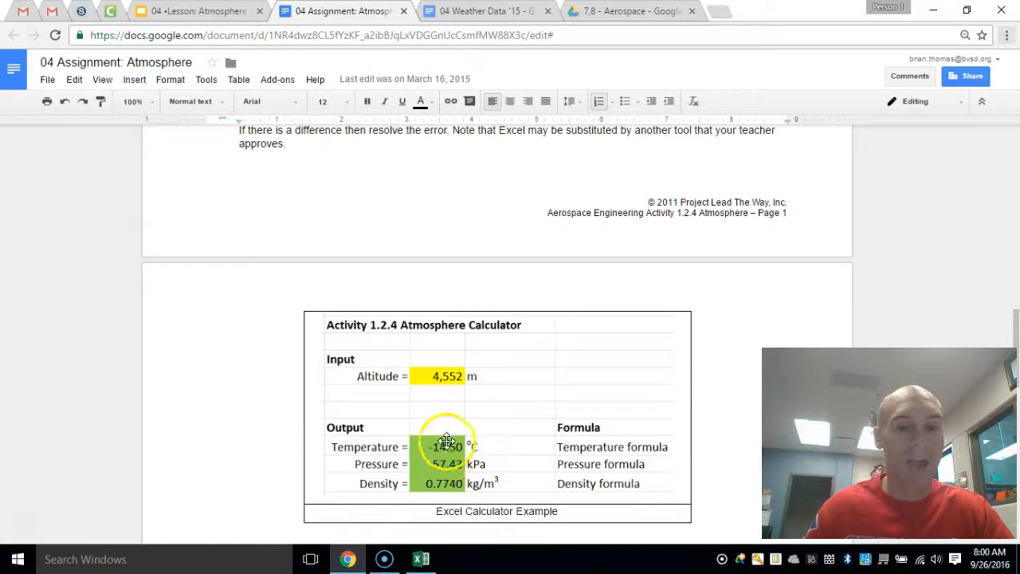
key("alt+Tab")
left_click_drag(141, 230, 143, 261)
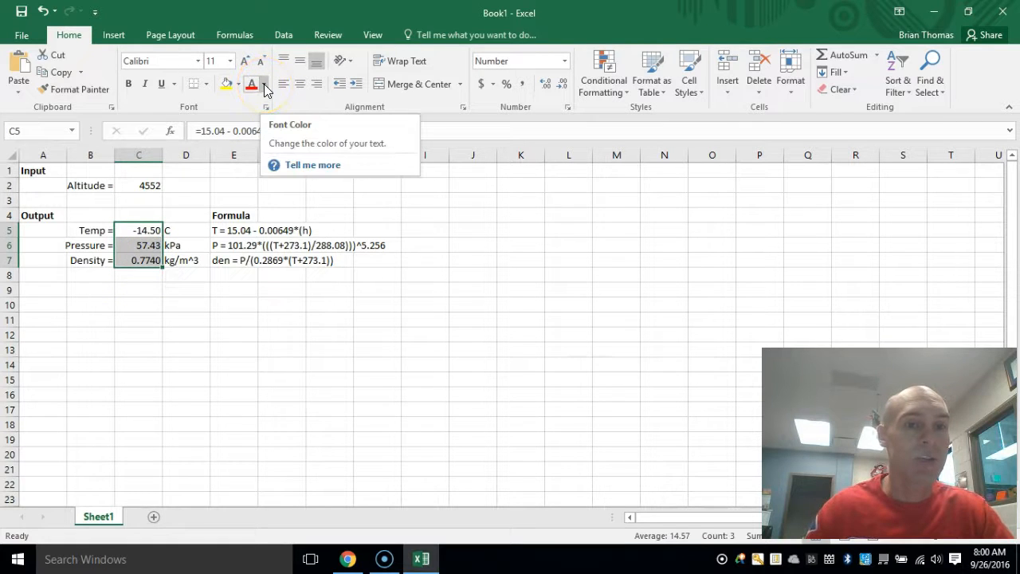
left_click(236, 88)
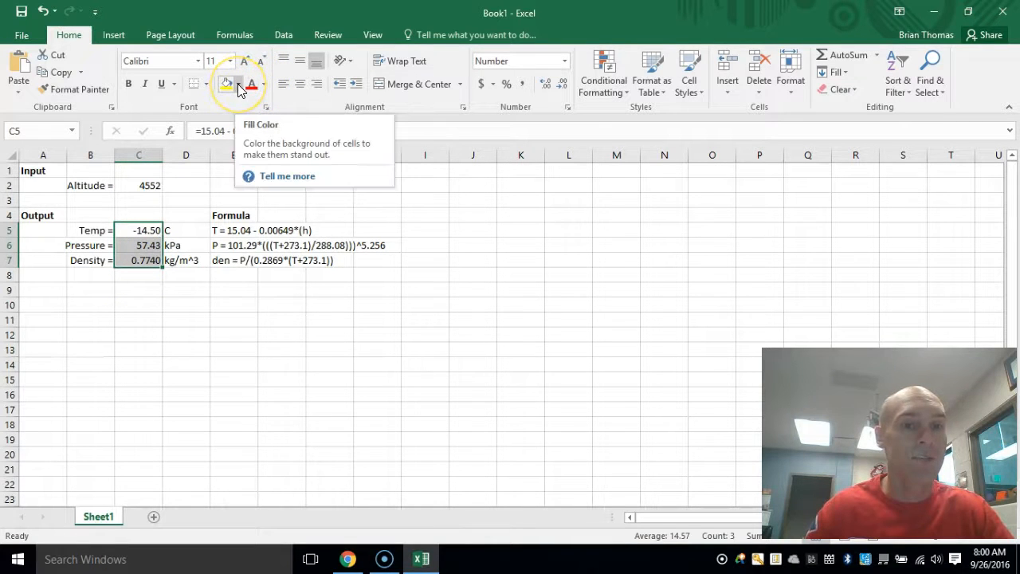
left_click(238, 86)
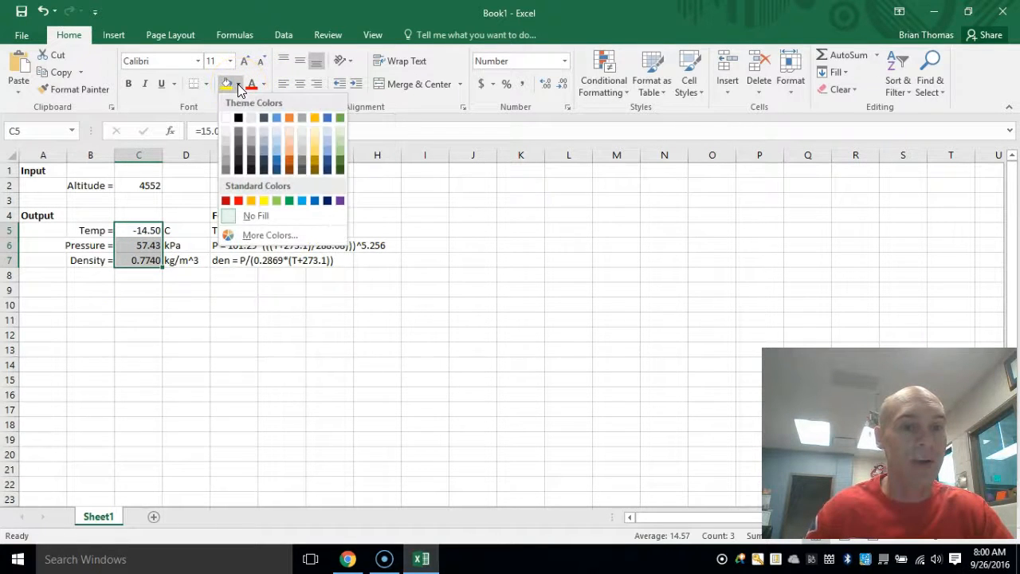
left_click(335, 120)
- Fill the altitude input cell C2 with the gold theme color
left_click(143, 184)
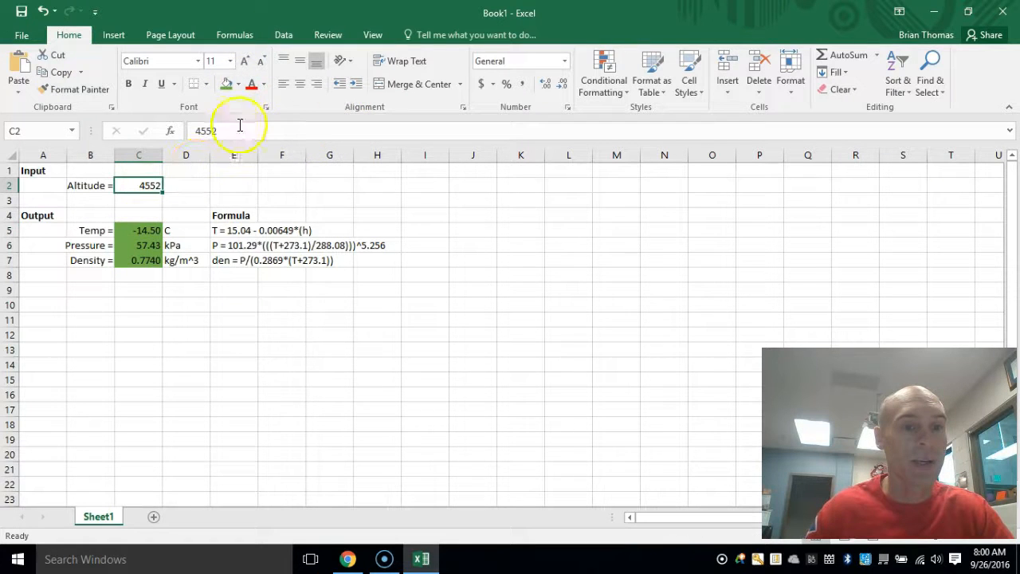
left_click(237, 84)
left_click(318, 119)
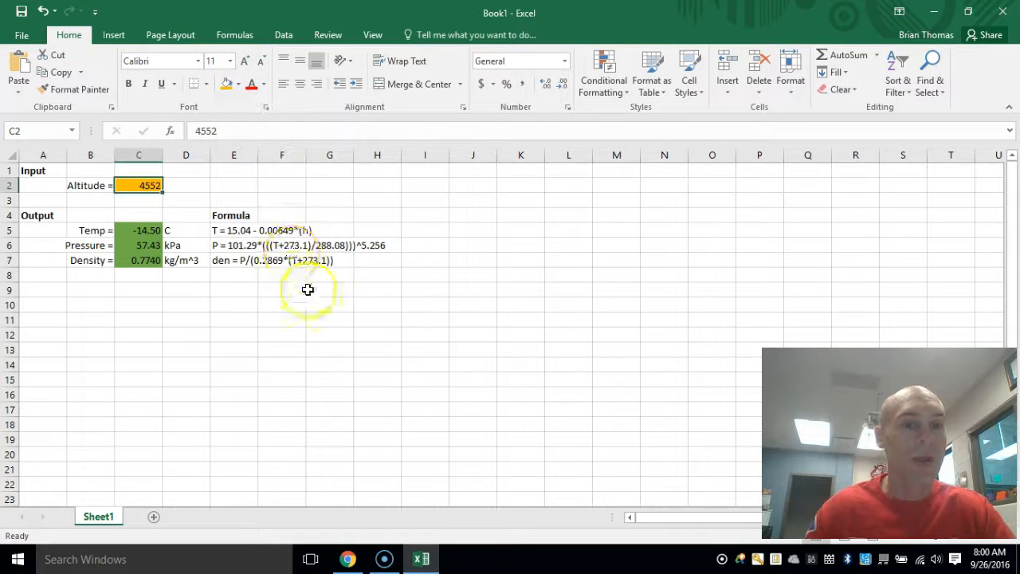
- Check the altitude unit in the assignment's example and enter the unit m in D2 beside the altitude
key("alt+Tab")
key("alt+Tab")
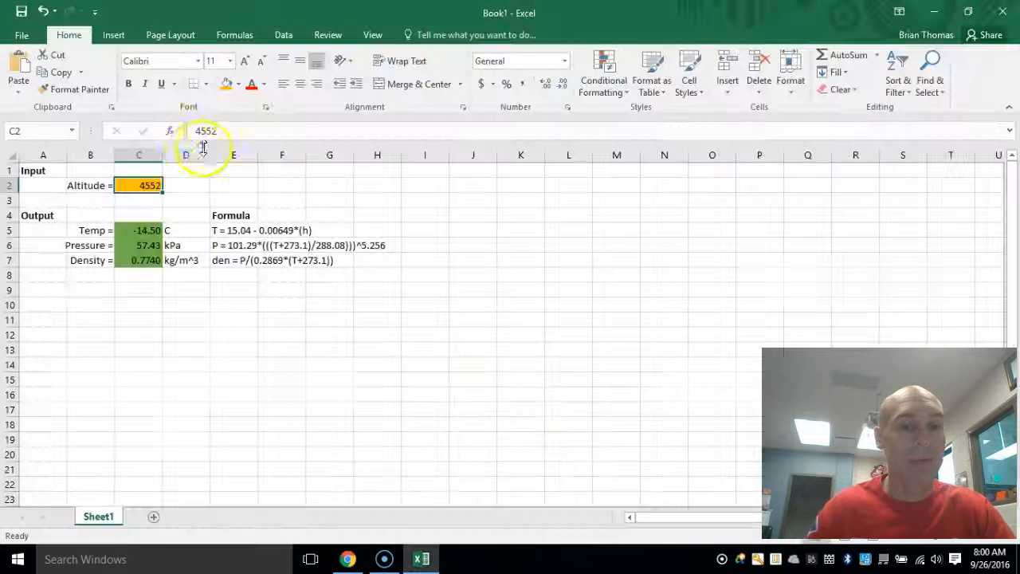
left_click(177, 182)
type("m")
left_click(191, 230)
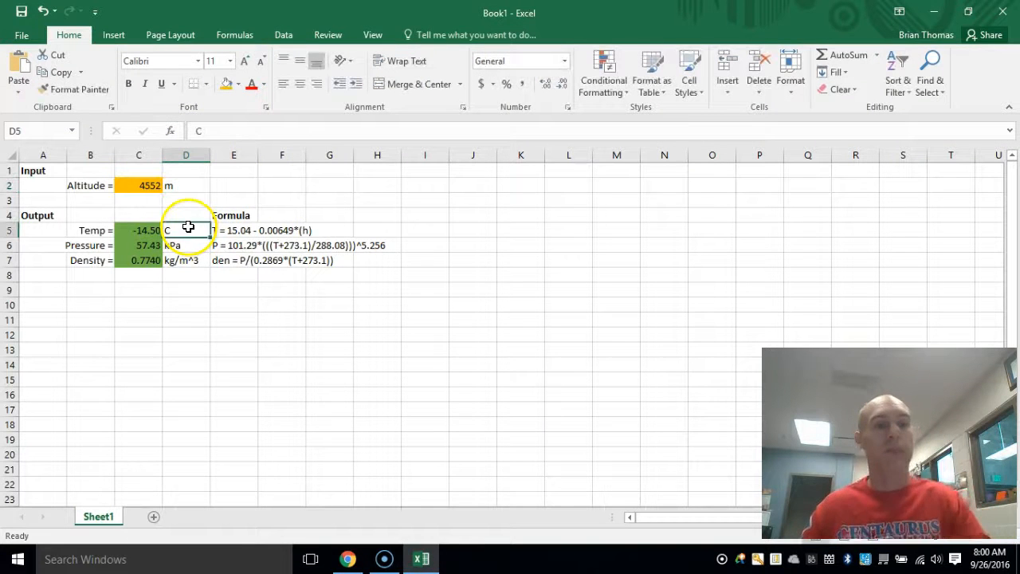